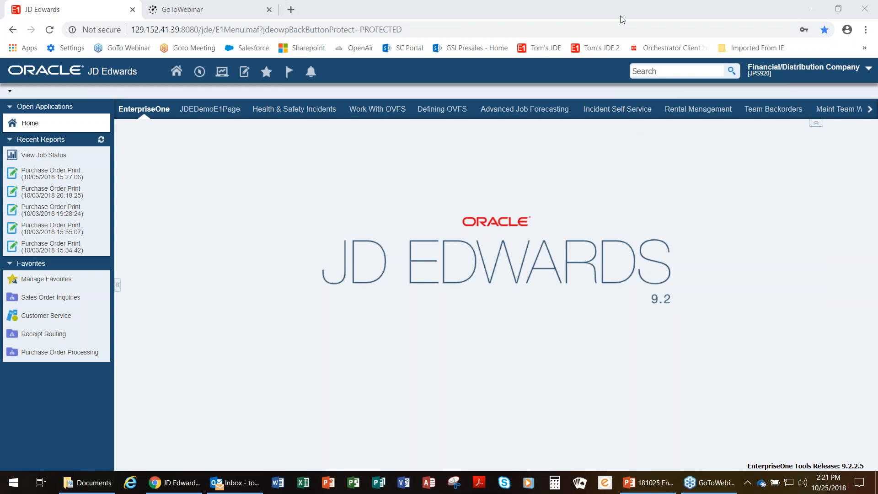
Step: Open the Search Group Manager full screen to create a new search group
key("F11")
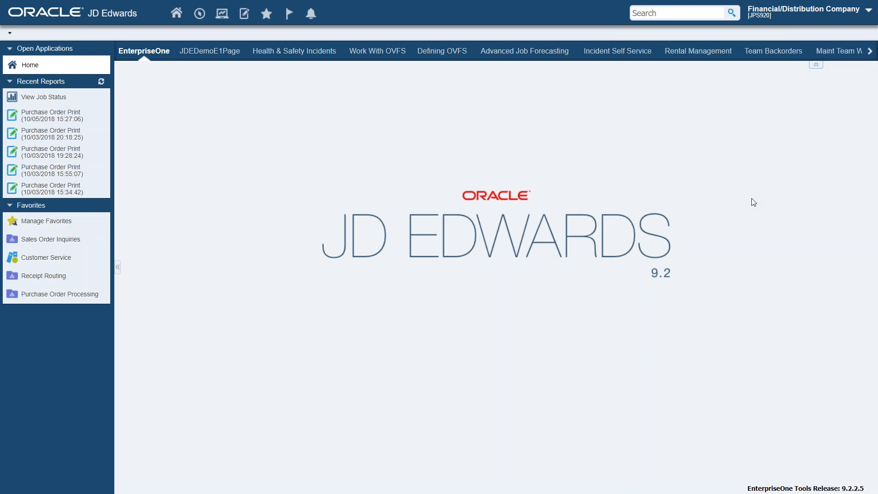
left_click(826, 15)
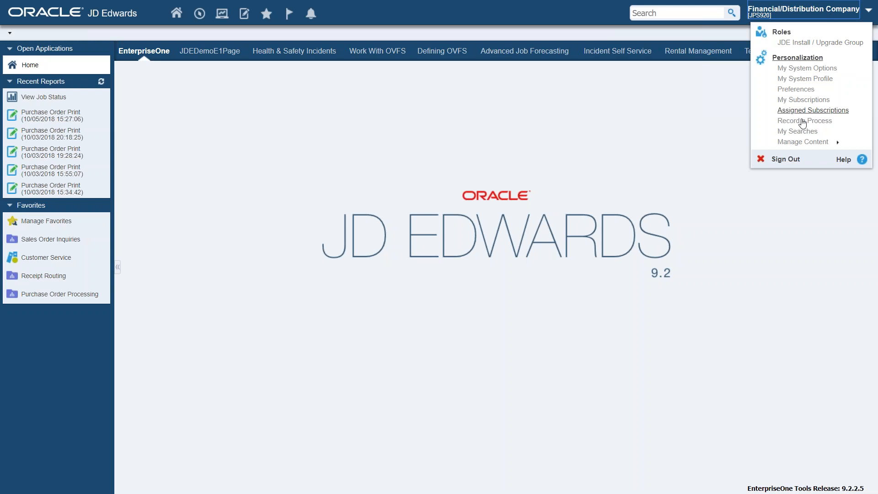
left_click(796, 142)
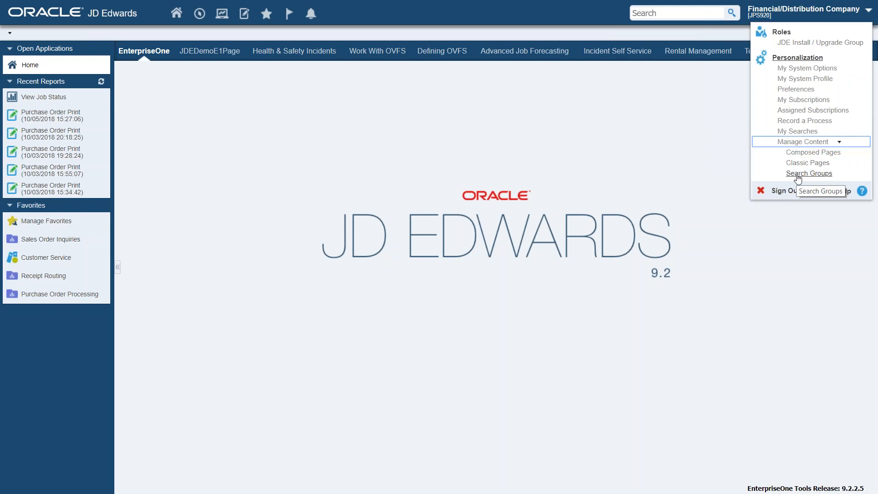
left_click(797, 176)
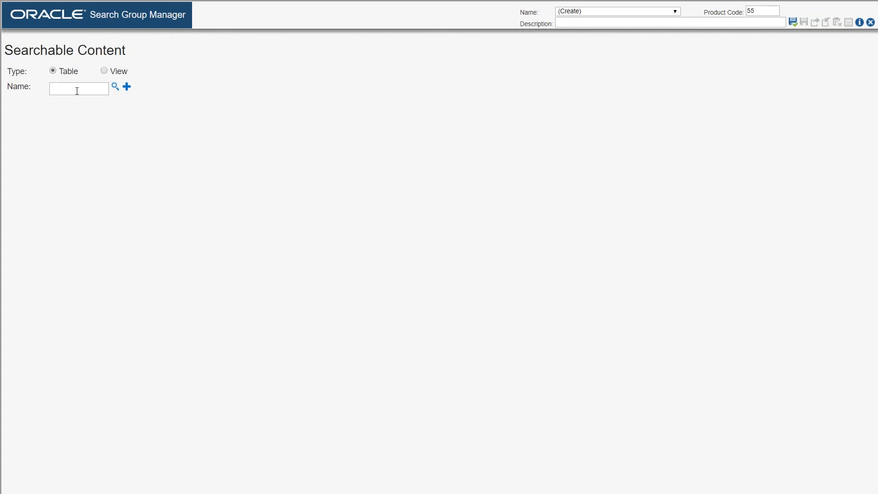
Step: Find the Customer Ledger table F03B11 by its description and add it as searchable content
left_click(114, 87)
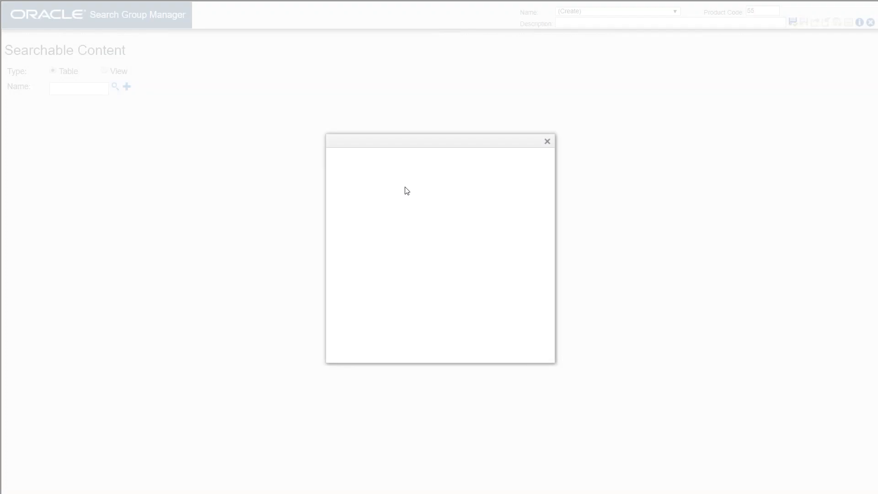
left_click(421, 194)
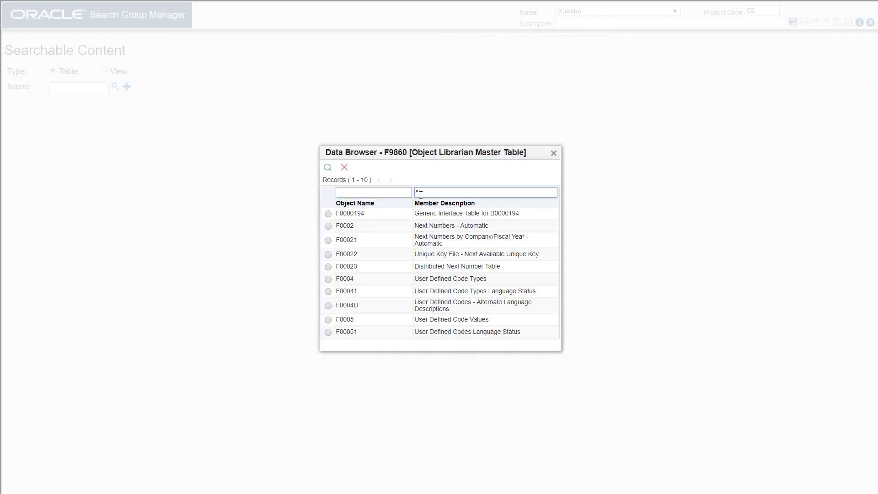
type("*Customer Ledger*")
left_click(327, 167)
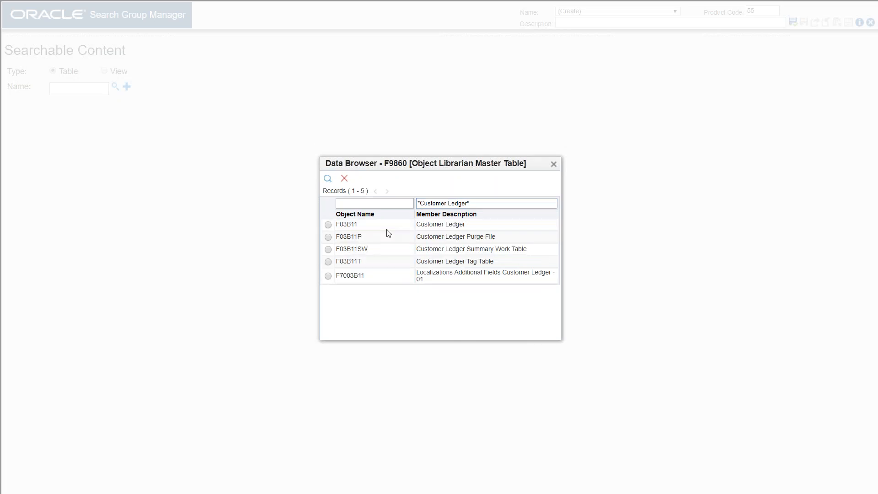
left_click(329, 225)
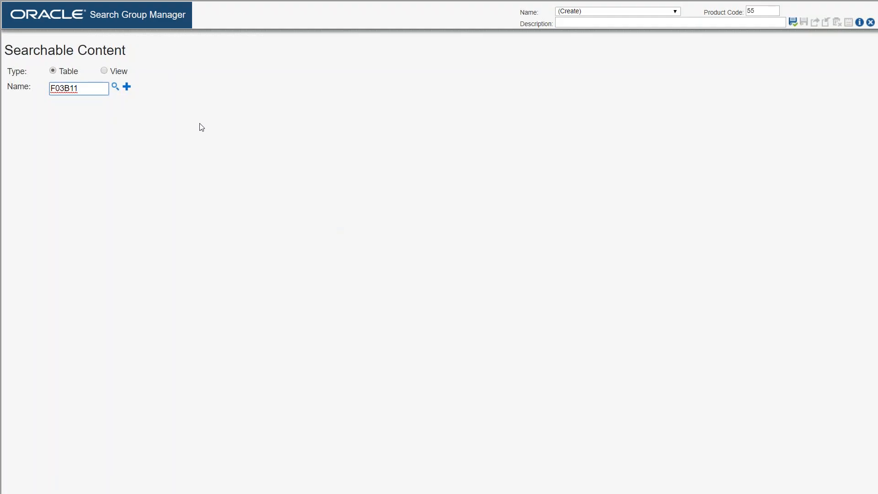
left_click(127, 87)
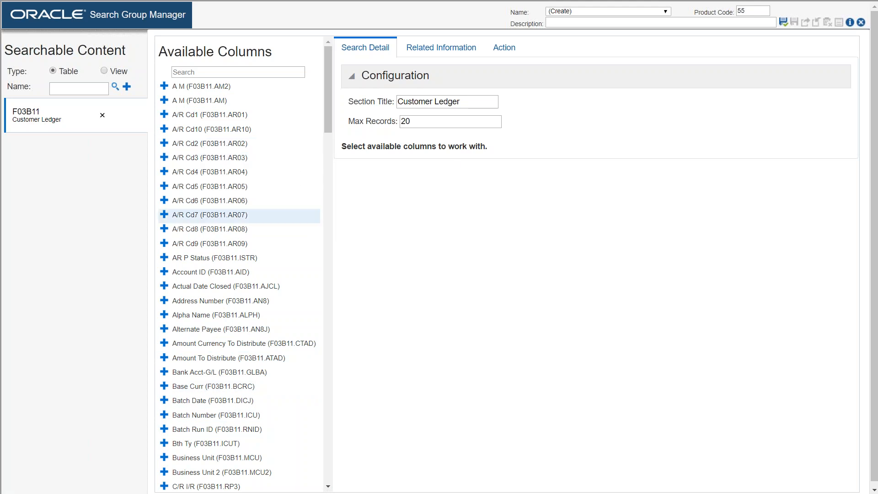
Step: Add the F03B11 columns Address Number (AN8), Alpha Name, Do Ty (SDCT), Do Ty (DCT), Document Number (DOC) and Due Date (DDJ) to the selected columns
left_click(165, 302)
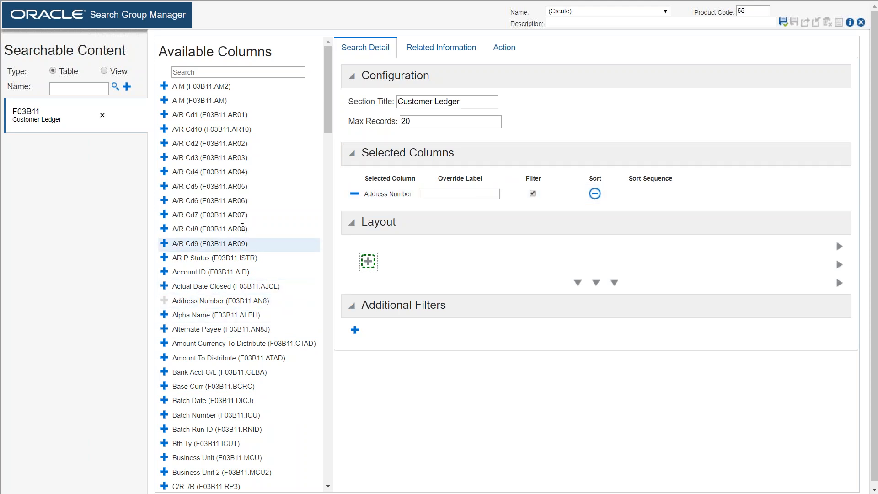
left_click(164, 314)
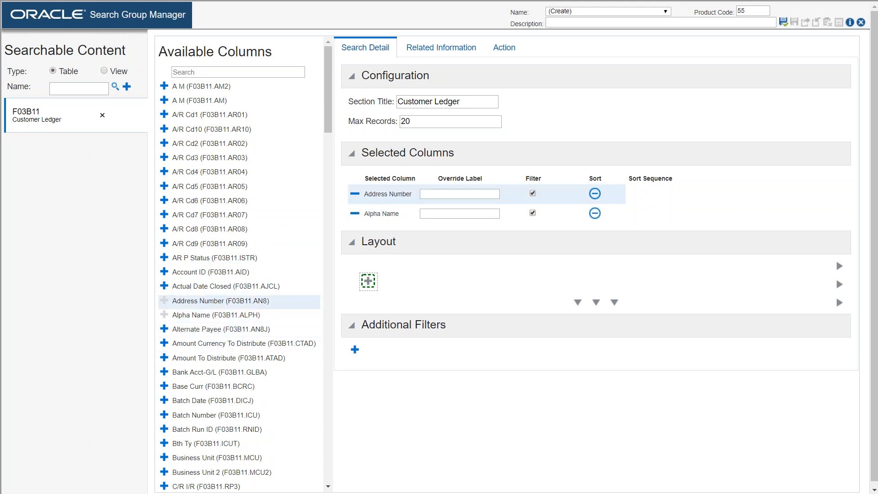
left_click_drag(330, 111, 319, 181)
scroll(319, 181, "down", 4)
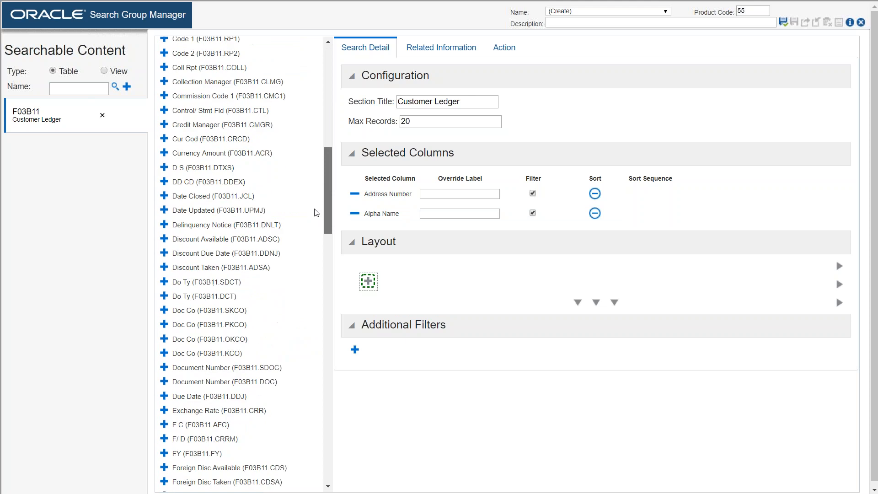
left_click(164, 277)
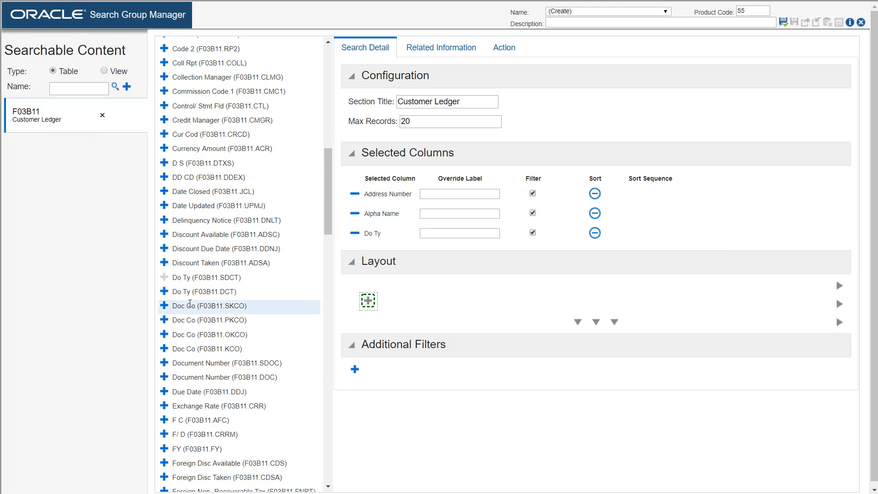
left_click(164, 291)
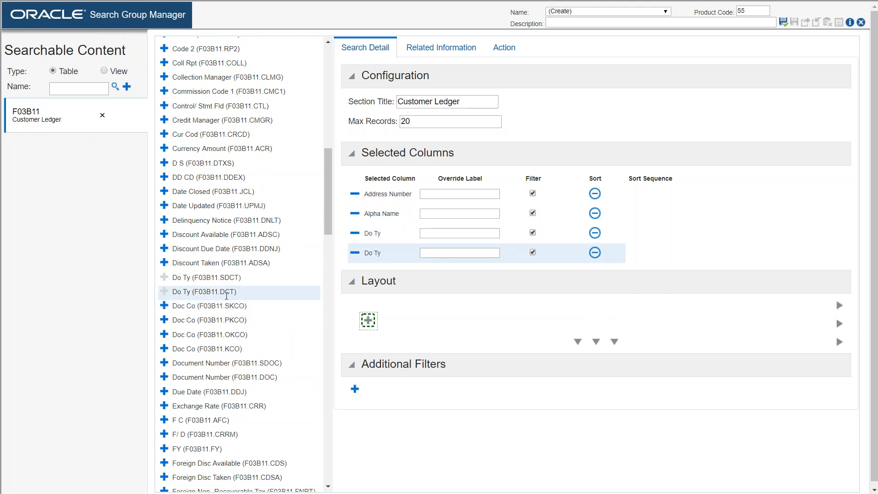
left_click(164, 378)
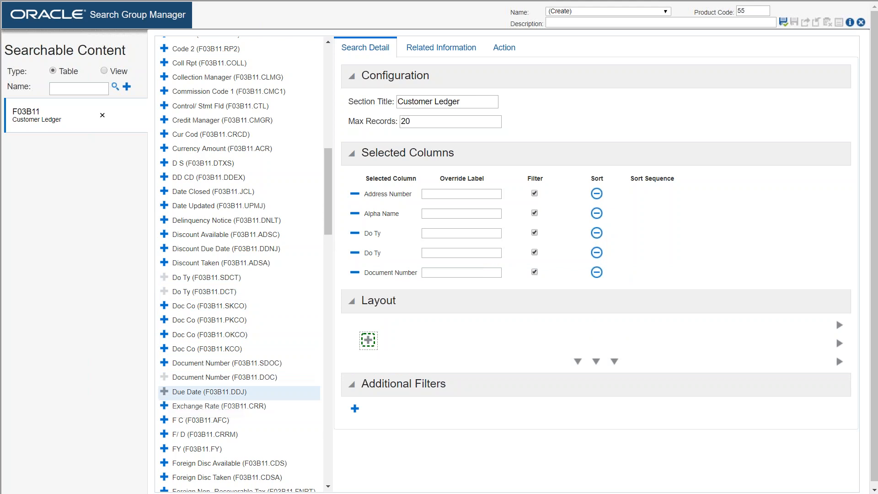
left_click(164, 391)
Step: Add Open Amount (F03B11.AAP) to the selected columns and remove the first of the two Do Ty columns
scroll(325, 201, "down", 3)
scroll(322, 213, "down", 5)
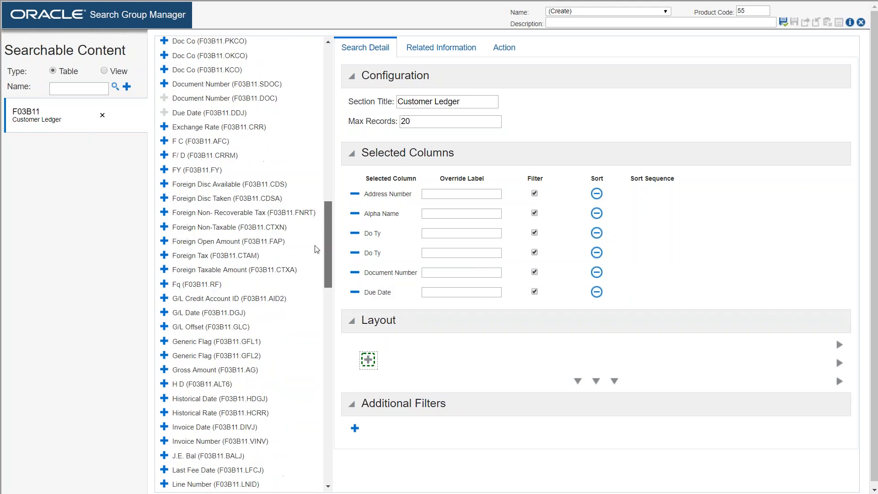
scroll(311, 269, "down", 2)
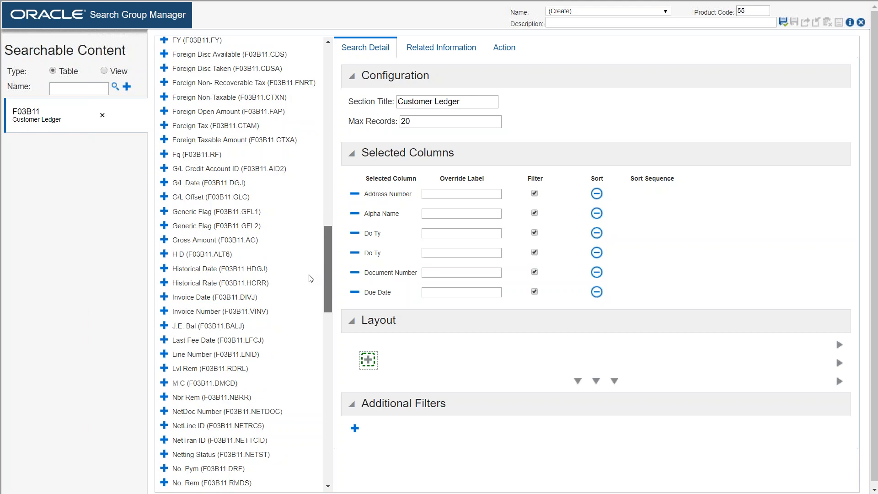
scroll(311, 278, "down", 3)
scroll(309, 300, "down", 3)
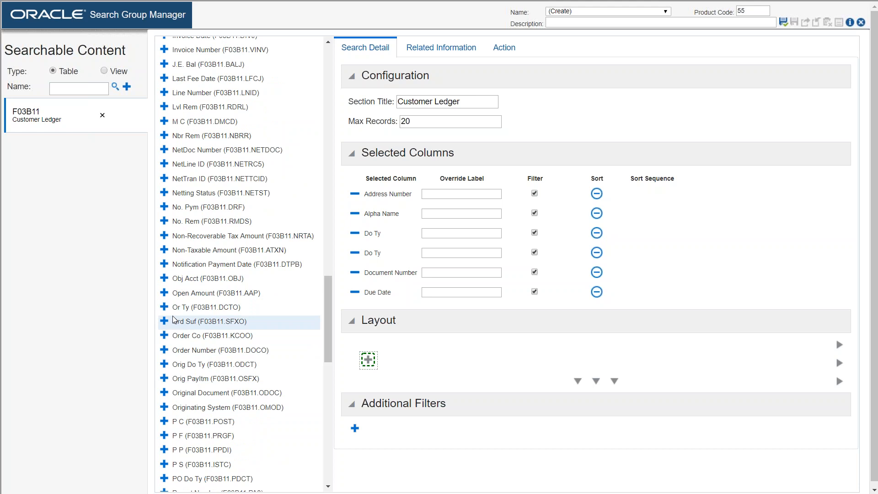
left_click(164, 293)
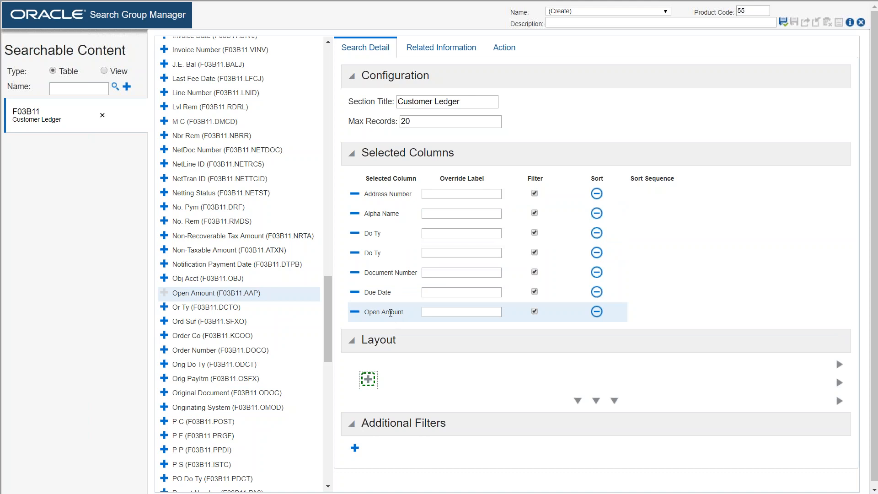
left_click(353, 236)
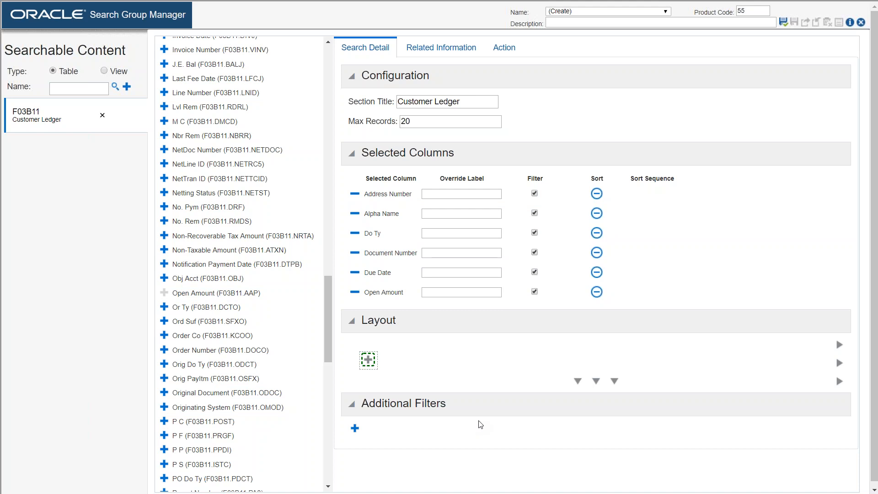
Step: Extend the search result layout with three more empty columns, making four in one row
left_click(839, 364)
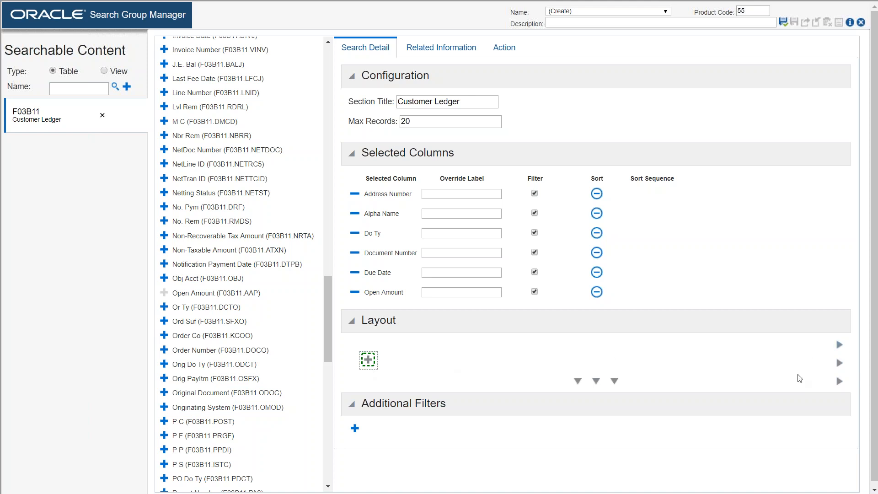
left_click(839, 365)
left_click(838, 369)
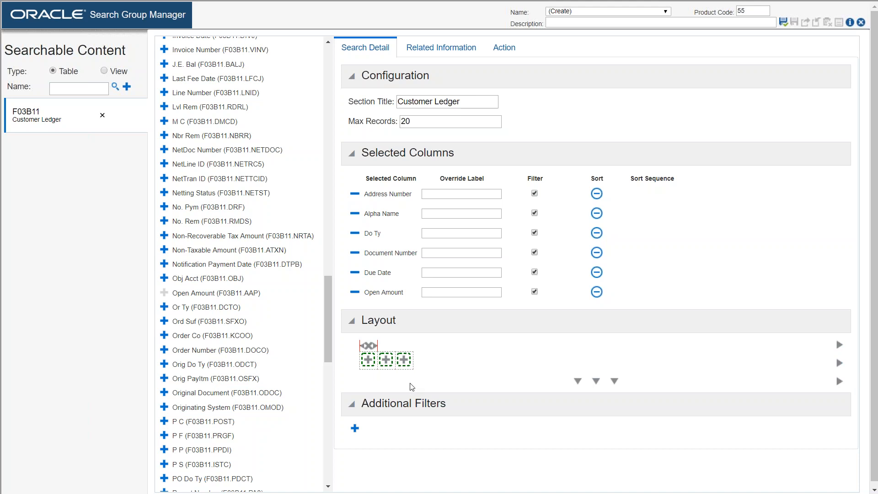
left_click(839, 363)
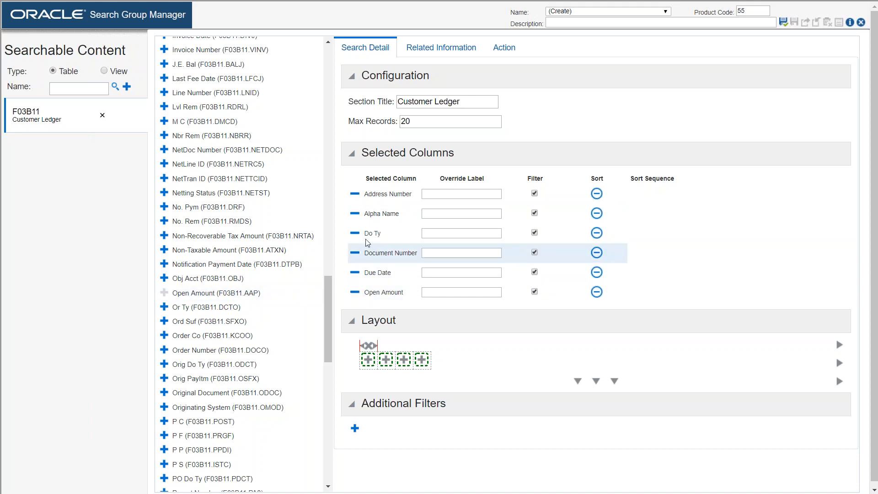
Step: Place Address Number, Alpha Name and Do Ty as value-only fields in the first three layout columns
left_click(368, 365)
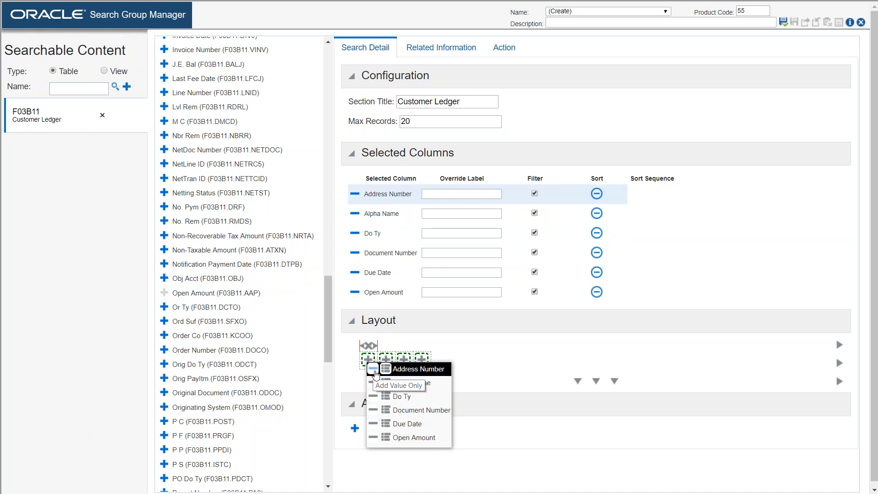
left_click(374, 370)
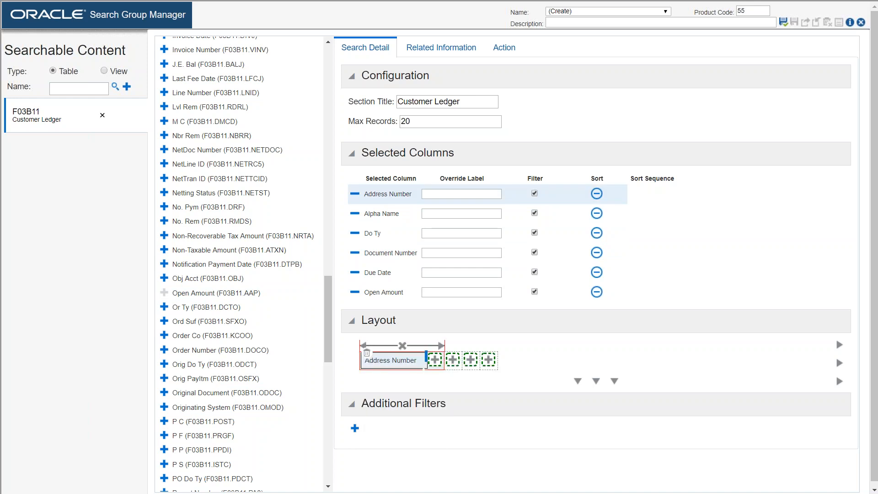
left_click(455, 361)
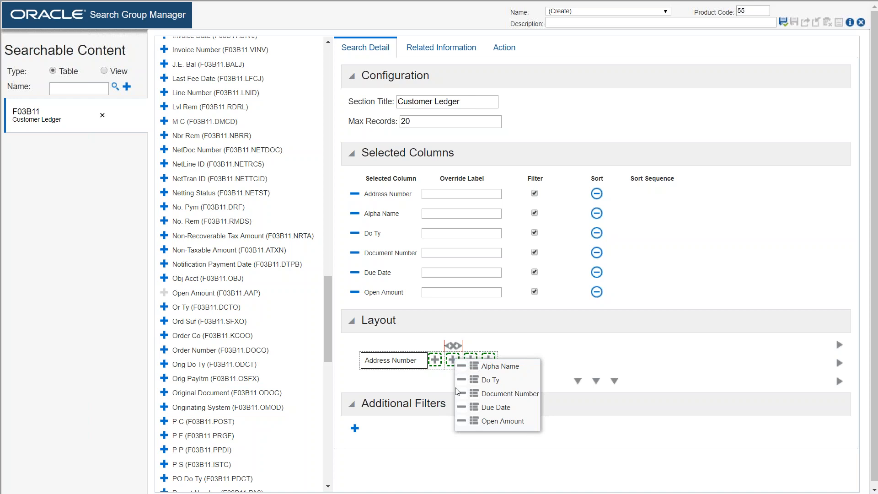
left_click(465, 366)
left_click(538, 363)
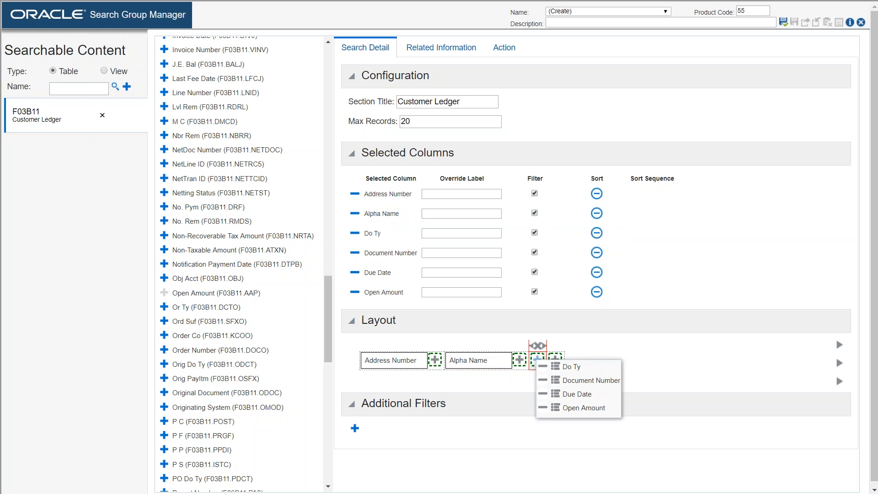
left_click(553, 370)
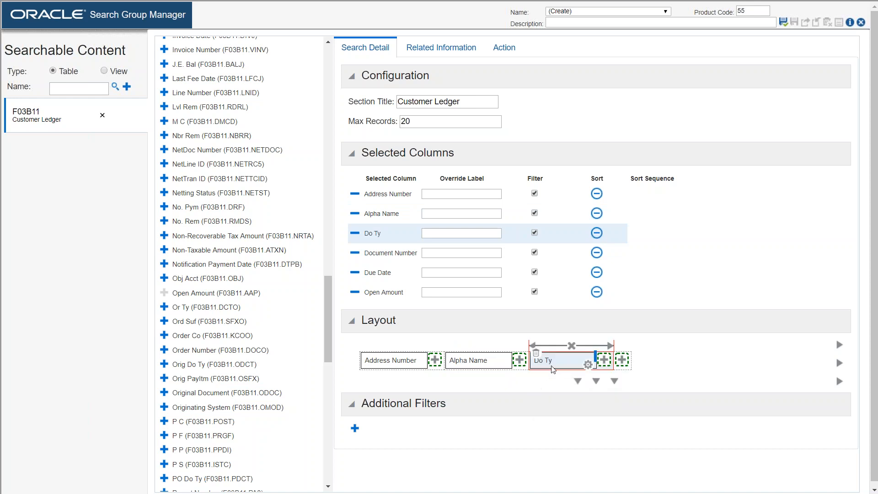
Step: Place Document Number beside Do Ty in the third layout column and Due Date in the fourth, both value only
left_click(604, 360)
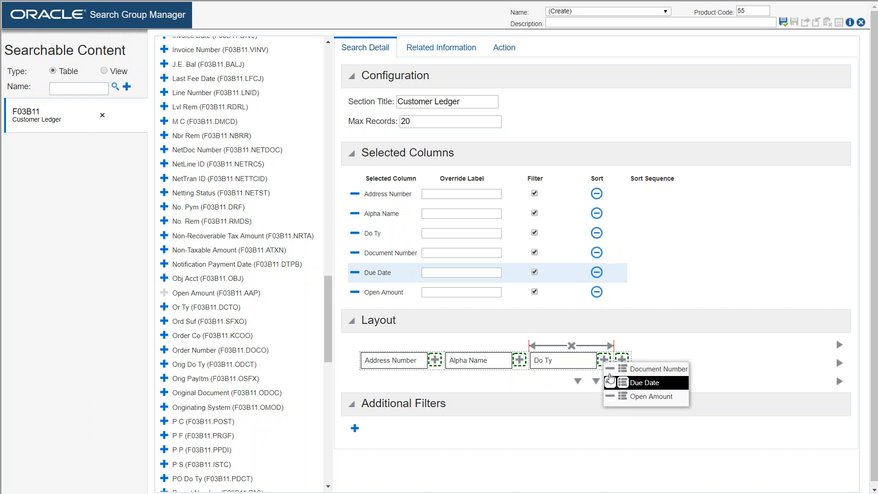
left_click(640, 369)
left_click(688, 360)
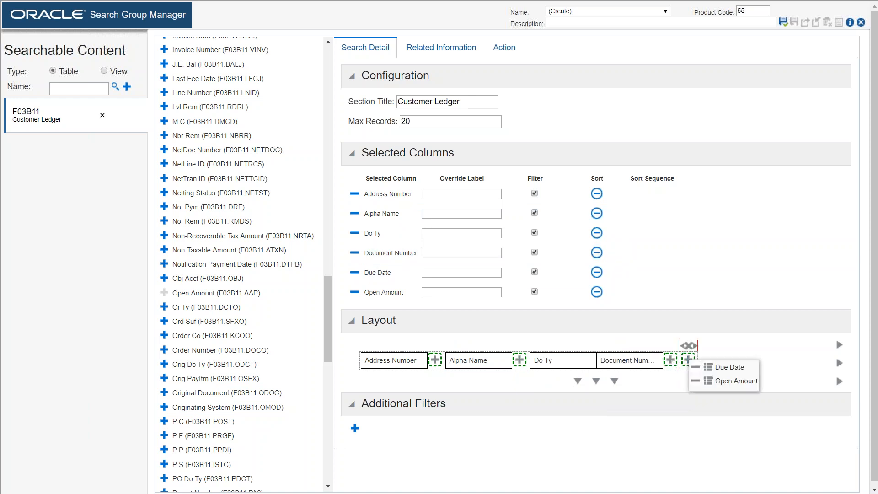
left_click(693, 368)
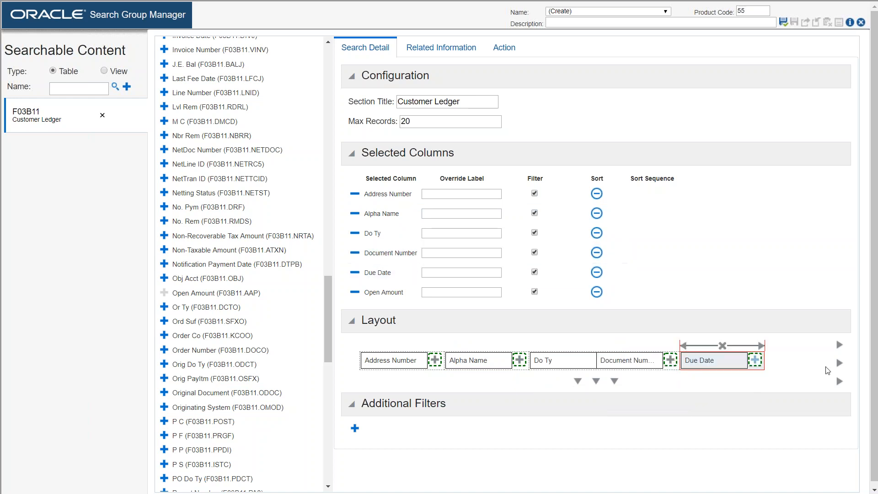
Step: Add a fifth layout column after Due Date and place Open Amount in it as a value-only field
left_click(840, 364)
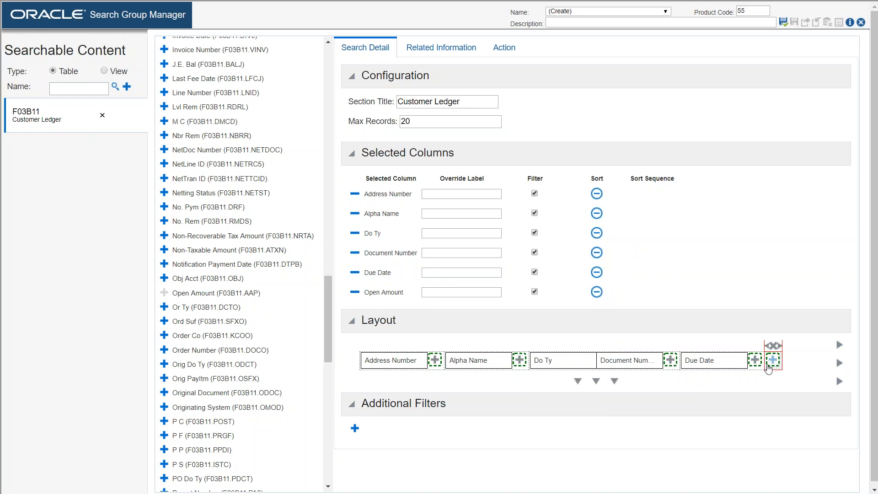
left_click(772, 360)
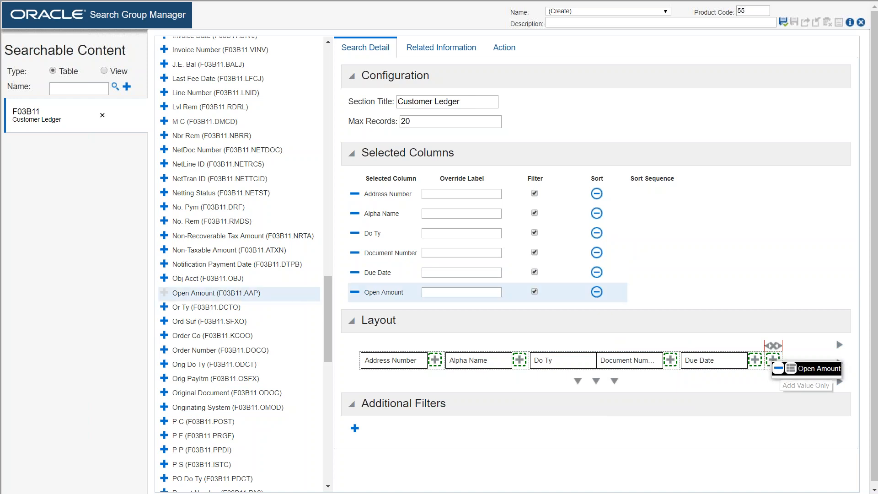
left_click(794, 367)
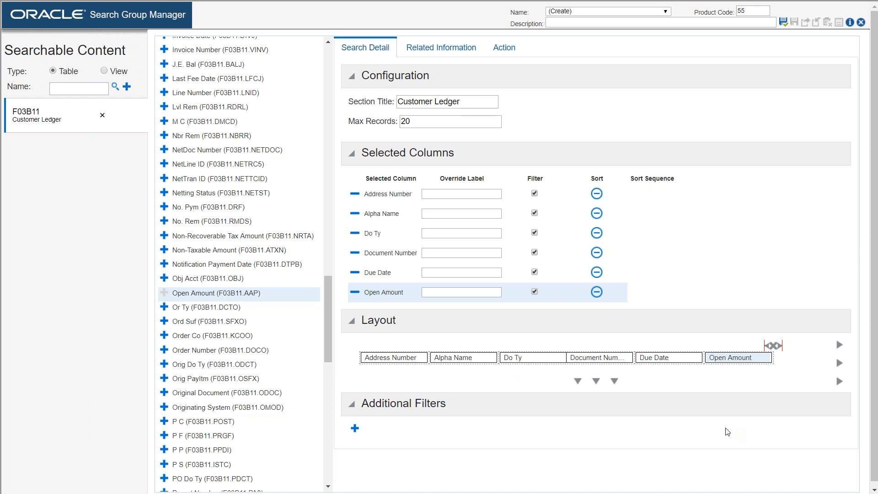
Step: Add the F0115 phone numbers table as related information, finding it by filtering the table descriptions on "*Phone*"
left_click(393, 357)
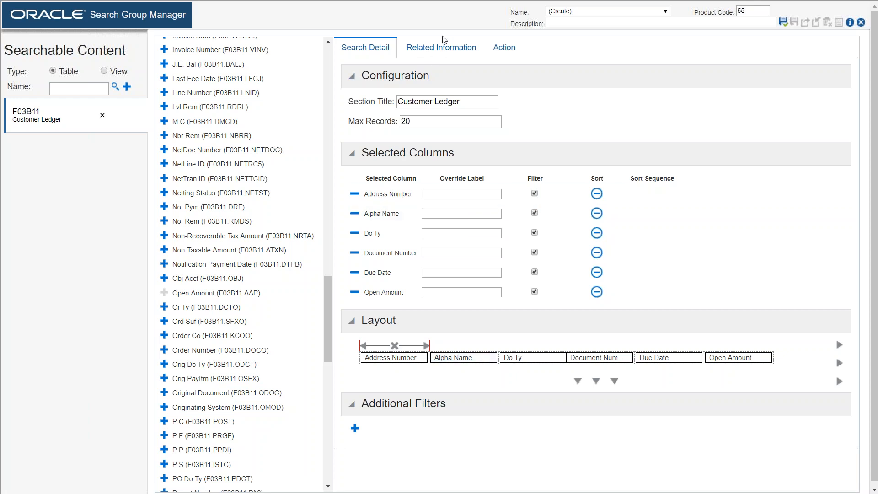
left_click(436, 51)
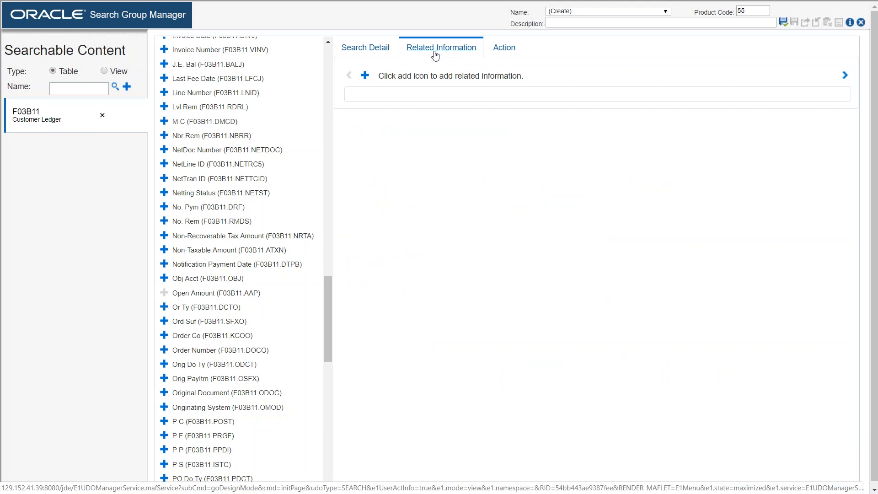
left_click(366, 75)
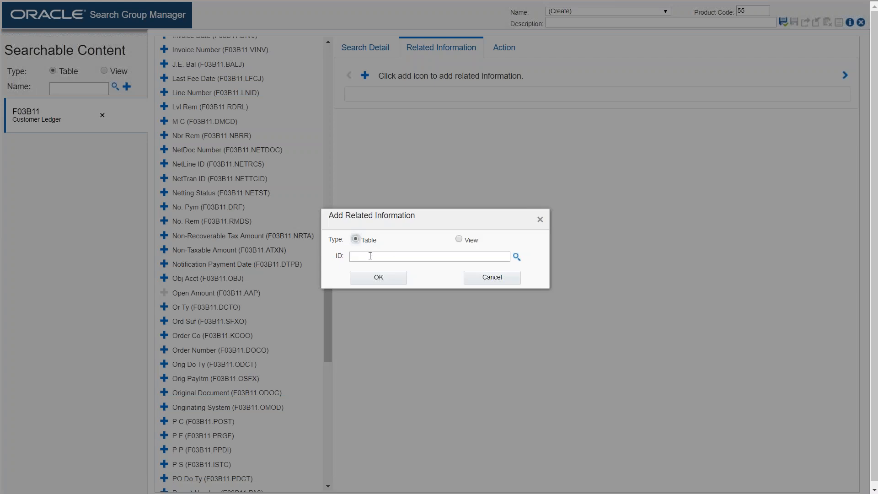
left_click(517, 257)
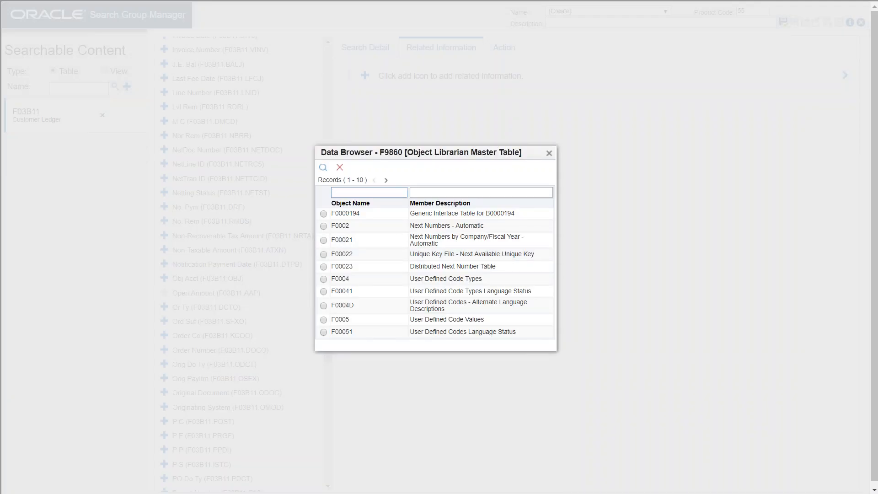
left_click(428, 192)
type("*Phone*")
left_click(323, 168)
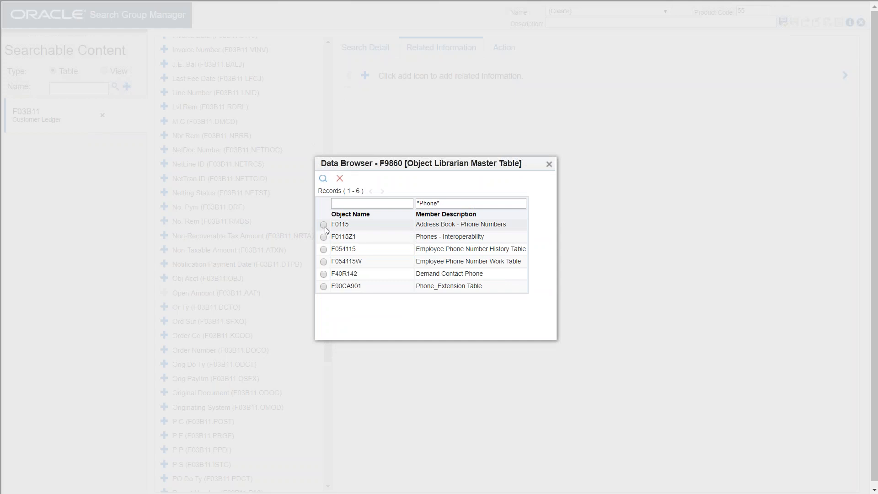
left_click(324, 225)
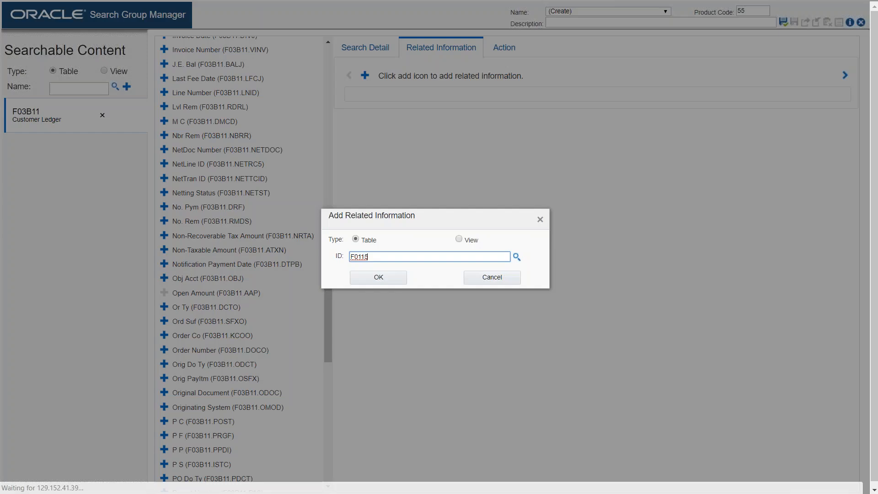
left_click(365, 285)
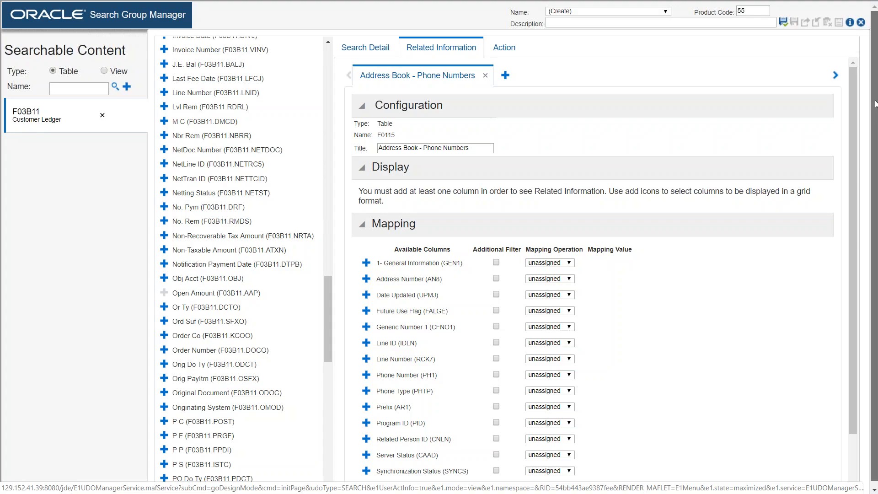
Step: Map the Address Number (AN8) column of the phone numbers table to the search's Address Number
left_click_drag(875, 104, 855, 172)
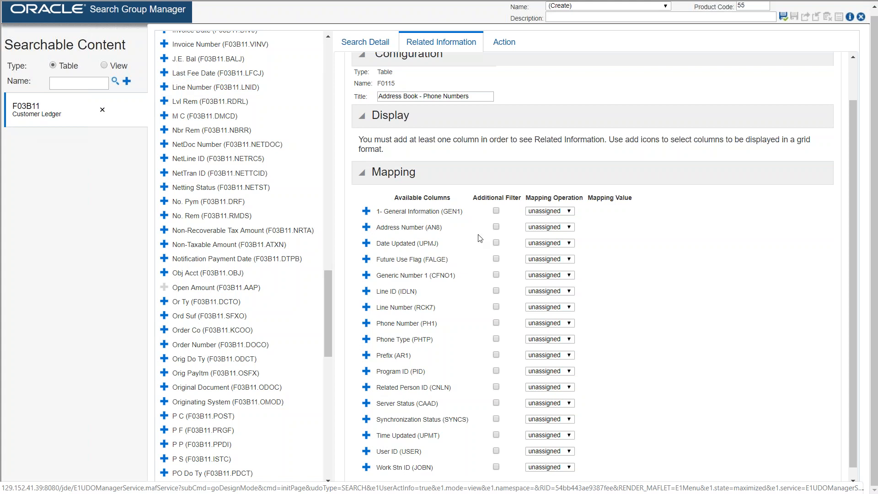
left_click(570, 227)
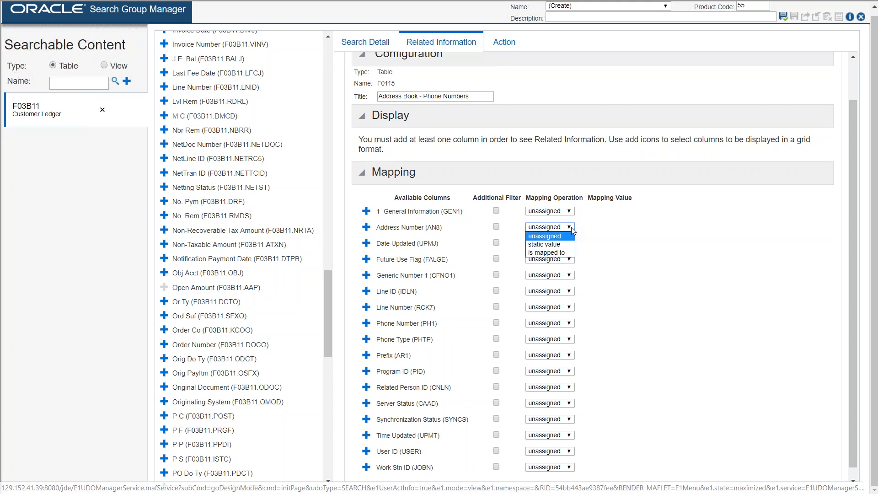
left_click(562, 253)
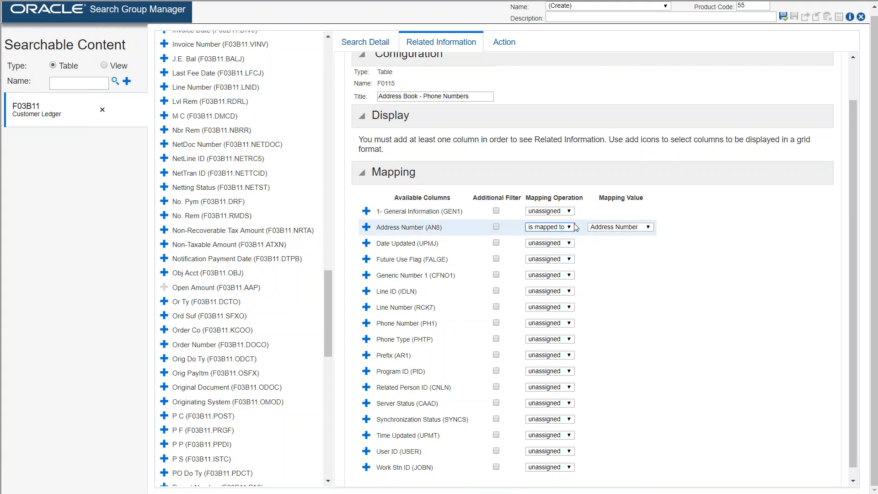
left_click(651, 229)
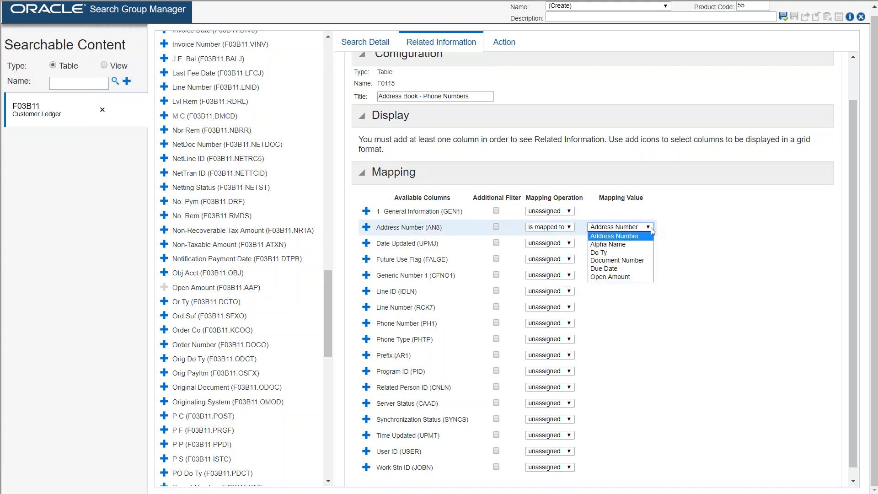
left_click(631, 238)
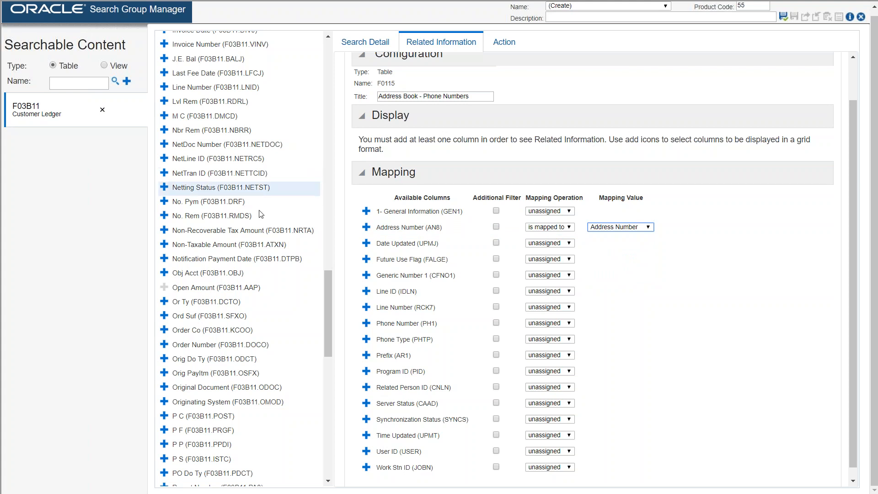
Step: Display Address Number, Phone Type, Phone Number and Related Person ID, in that order, for the phone numbers table
left_click(367, 227)
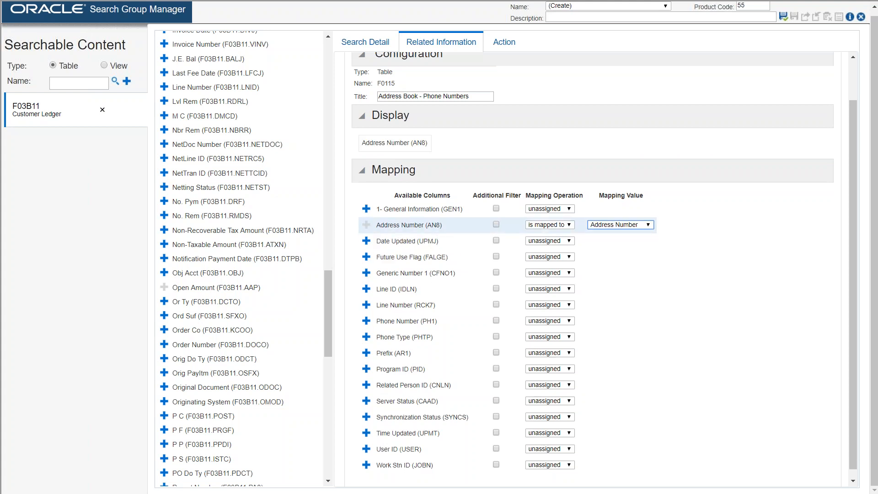
left_click(366, 338)
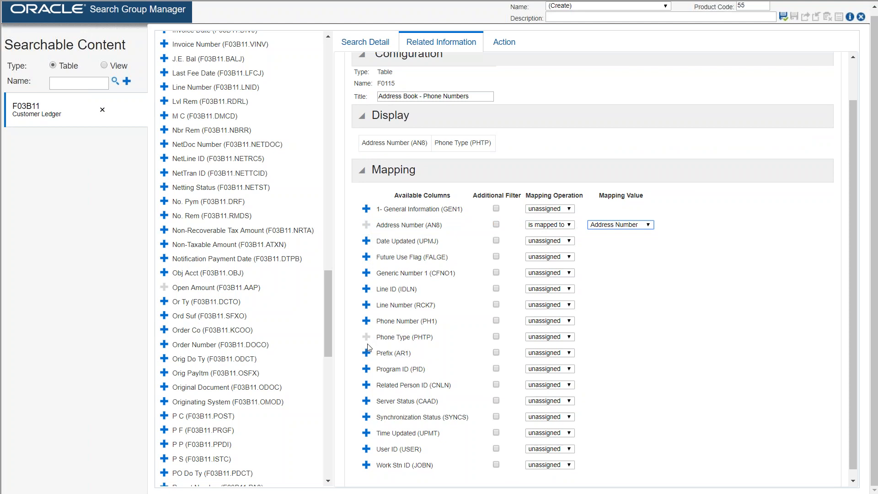
left_click(366, 321)
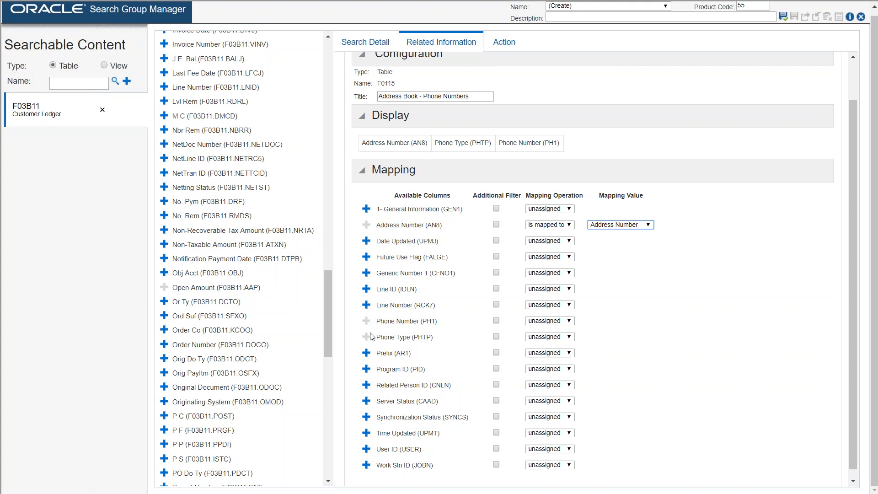
left_click(366, 384)
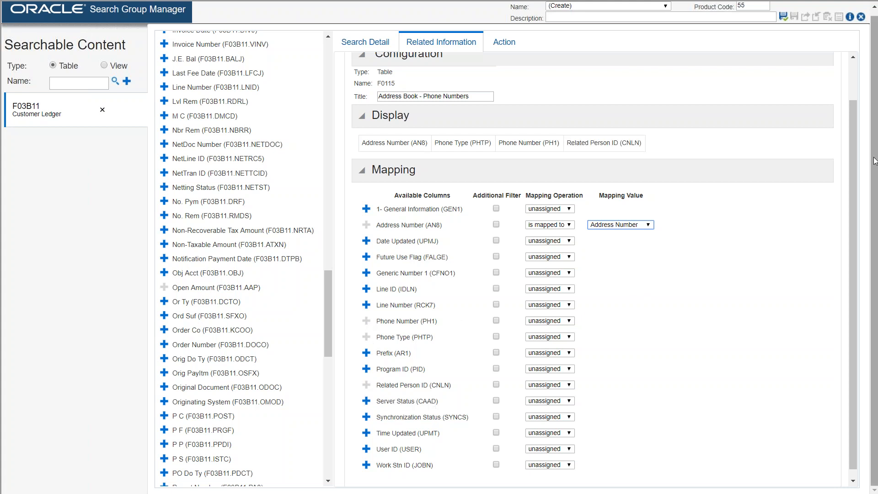
Step: Add table F0111 as a second related information source
left_click_drag(852, 114, 854, 62)
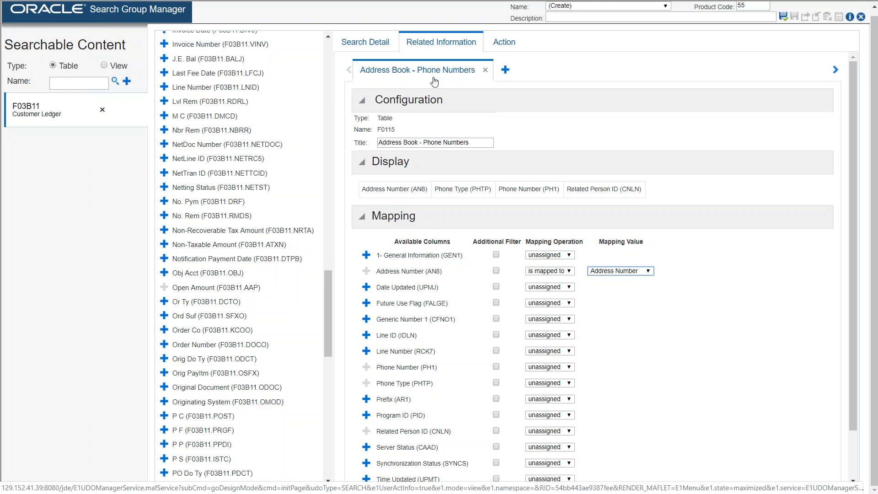
left_click(506, 69)
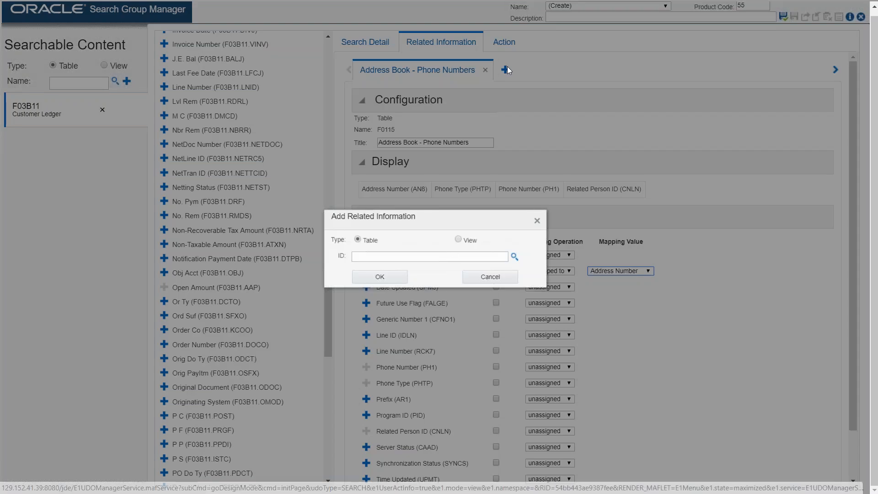
left_click(379, 256)
type("F0111")
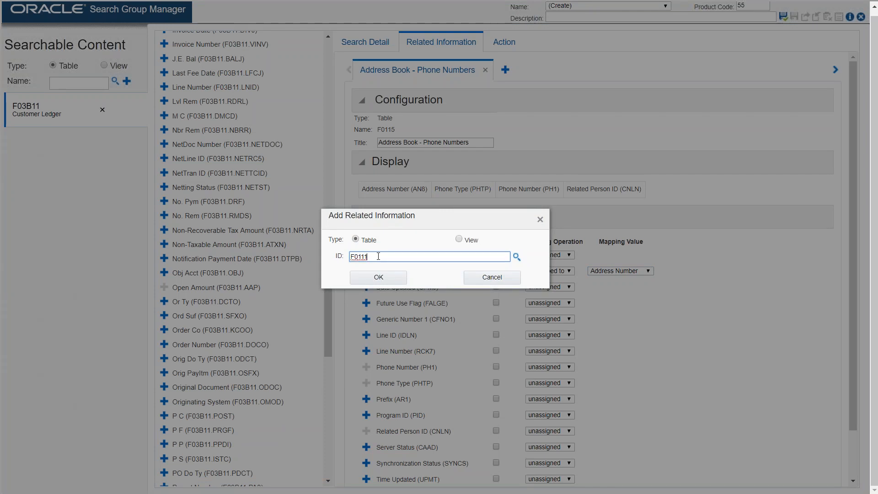
left_click(369, 283)
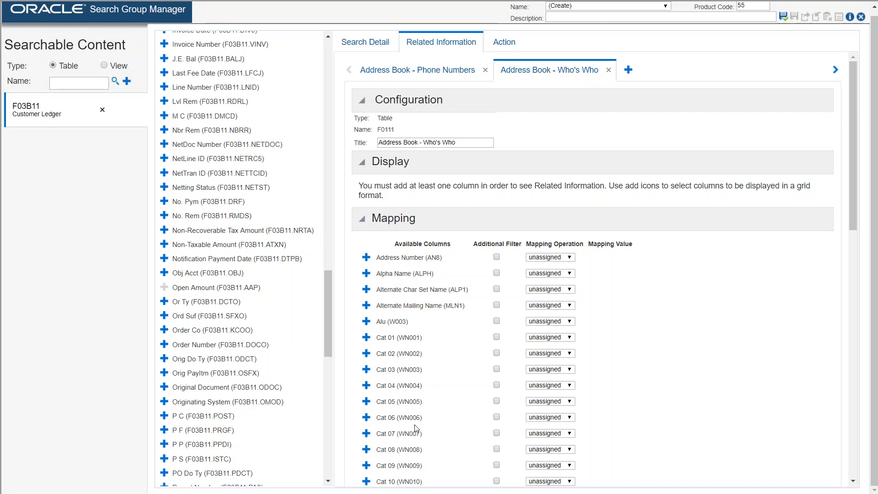
Step: Display the Mailing Name (MLNM) and Contact Type (NTYP) columns for the Who's Who table
scroll(417, 428, "down", 2)
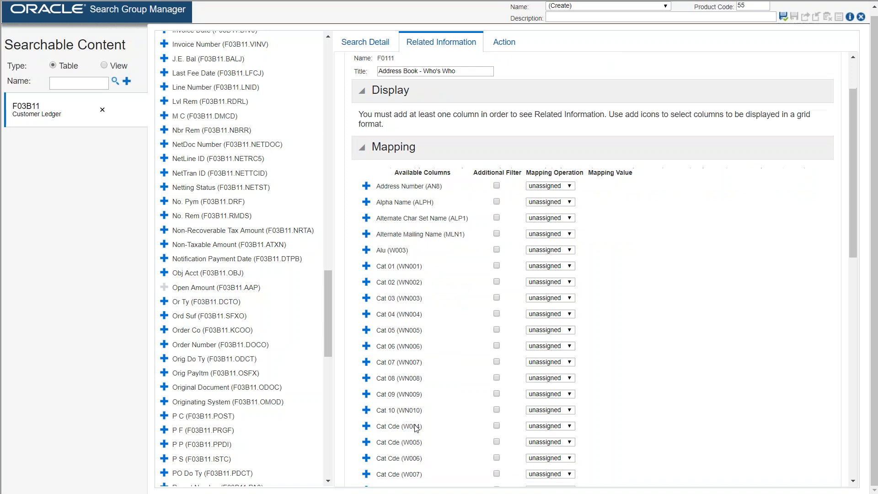
scroll(416, 428, "down", 8)
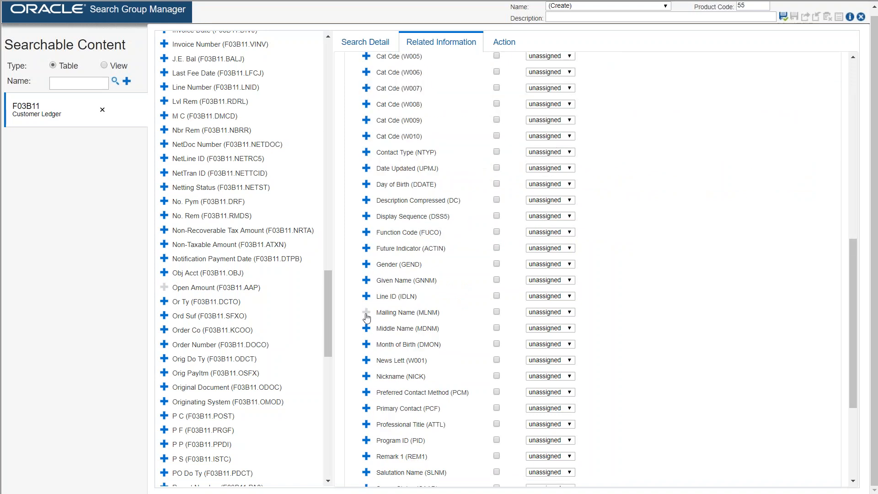
left_click(366, 152)
Step: Add table F0116 as a third related information source
scroll(781, 276, "up", 3)
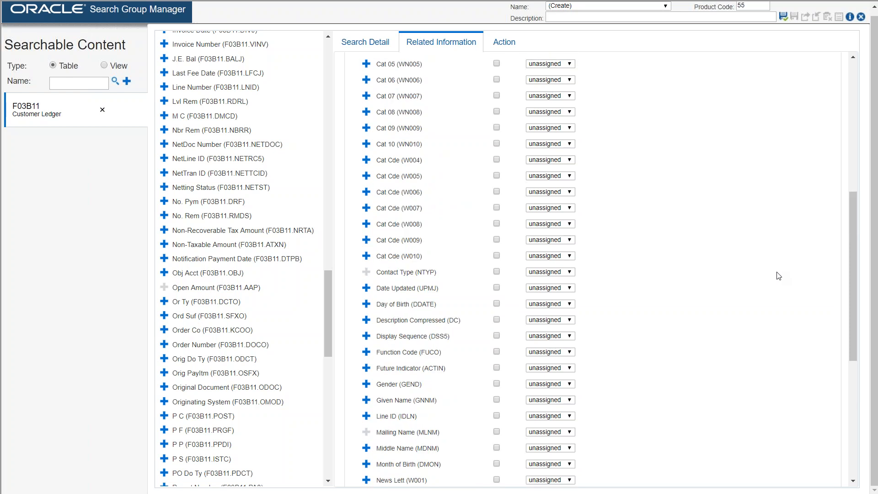
scroll(779, 276, "up", 8)
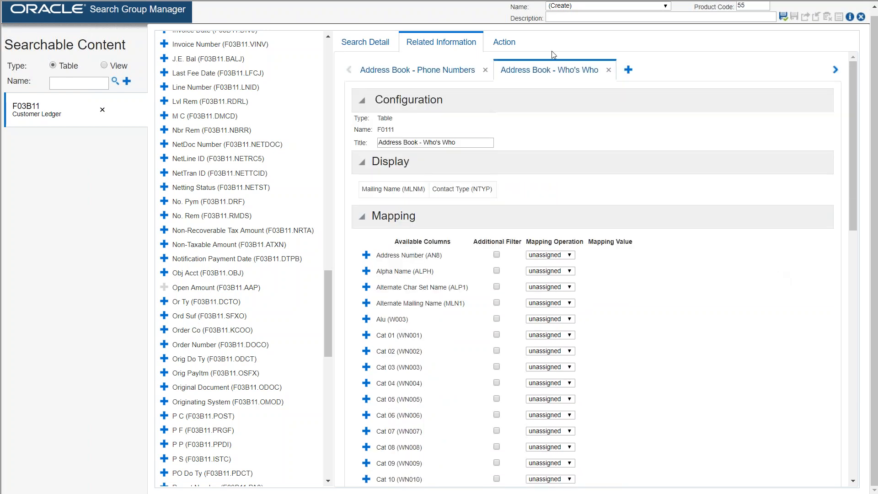
left_click(631, 72)
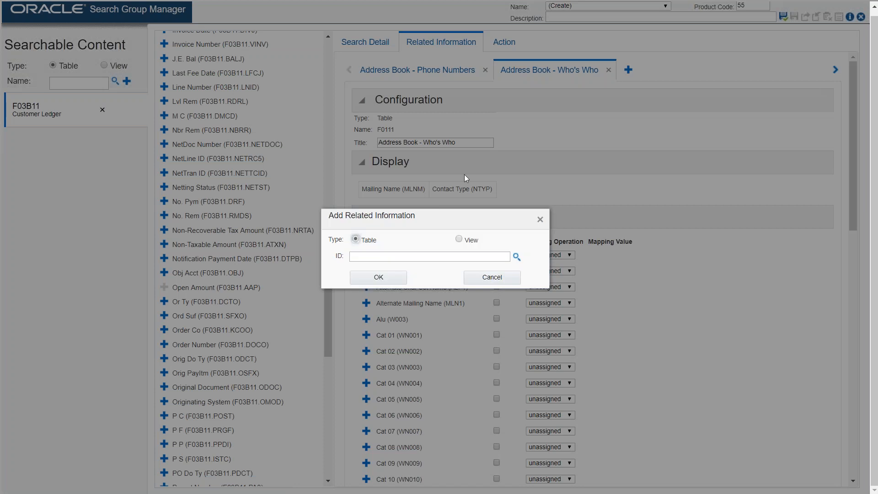
left_click(354, 257)
type("F0")
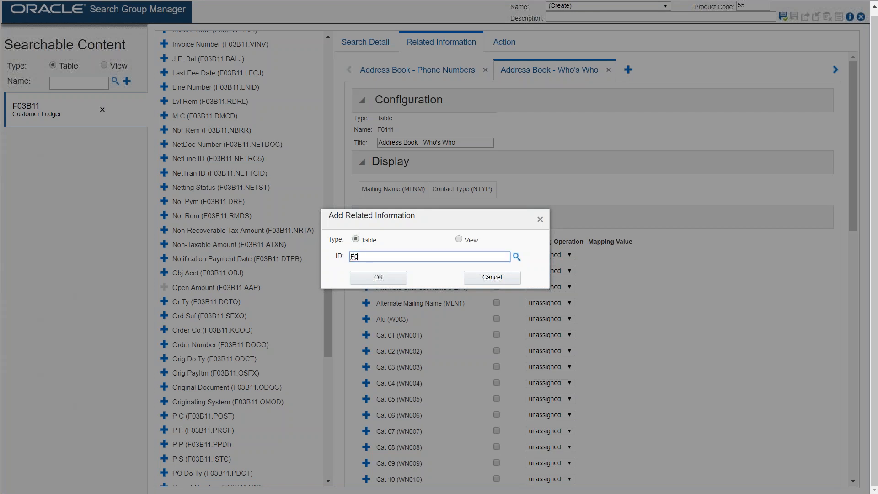
type("116")
left_click(375, 279)
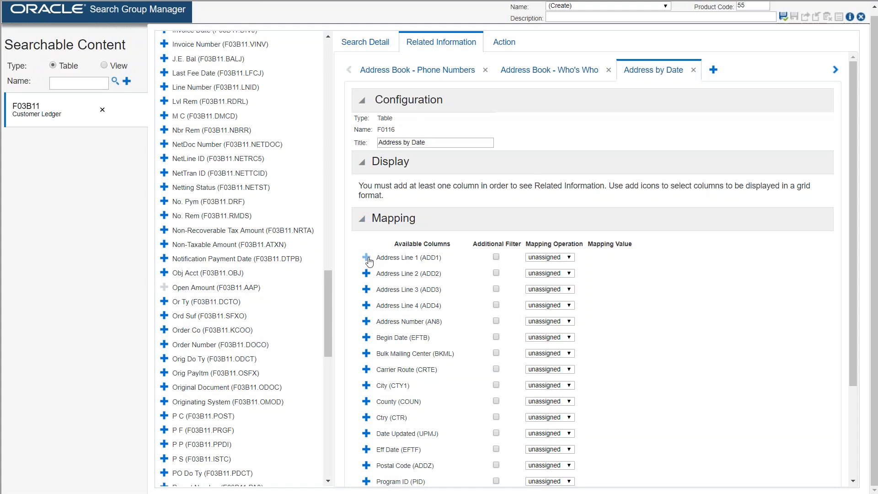
Step: Display Address Line 1 through Address Line 4, City, ST and Postal Code, in that order, for the Address by Date table
left_click(367, 258)
left_click(366, 272)
left_click(366, 286)
left_click(366, 303)
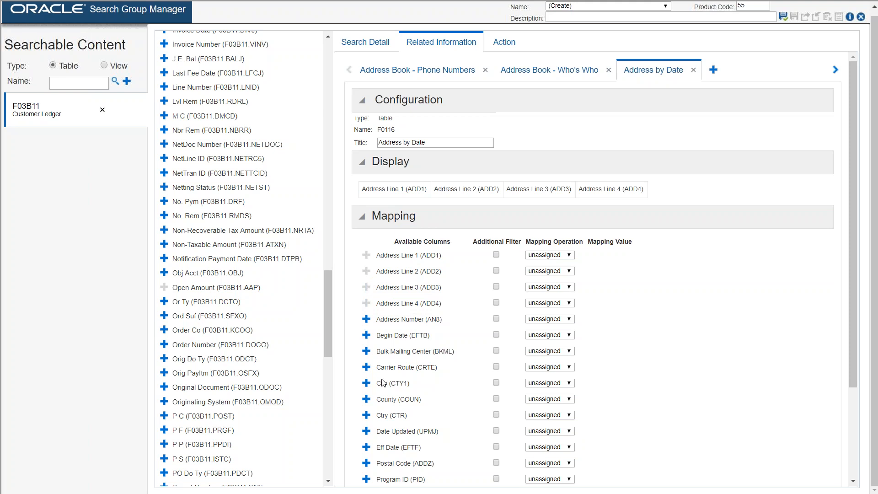
left_click(366, 383)
scroll(461, 392, "down", 3)
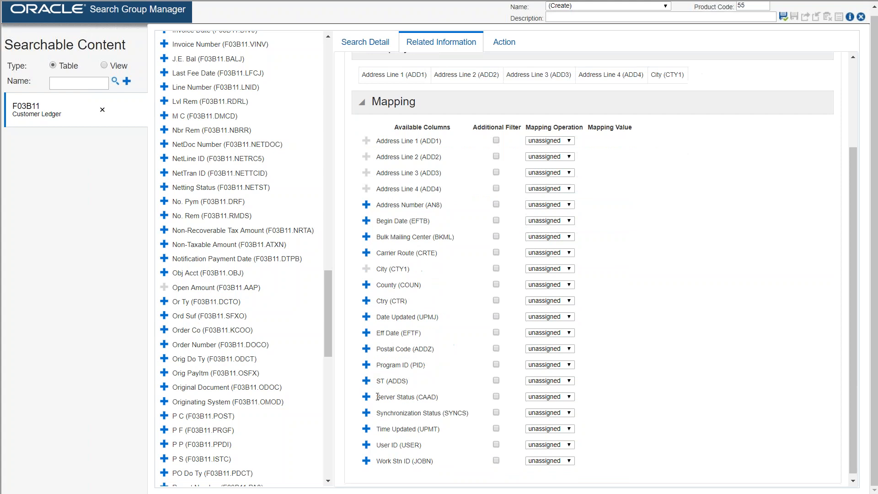
left_click(367, 382)
left_click(366, 349)
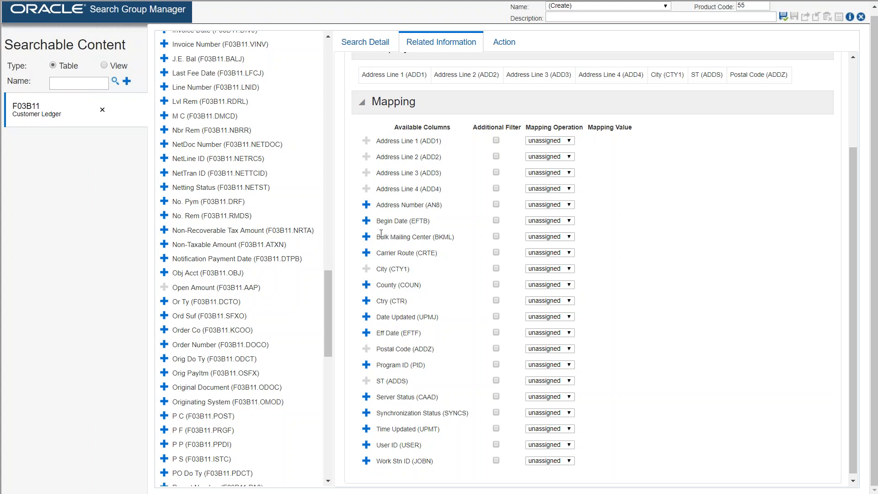
Step: Map Address Number (AN8) to the search's Address Number in the Address by Date and Who's Who related information
left_click(569, 205)
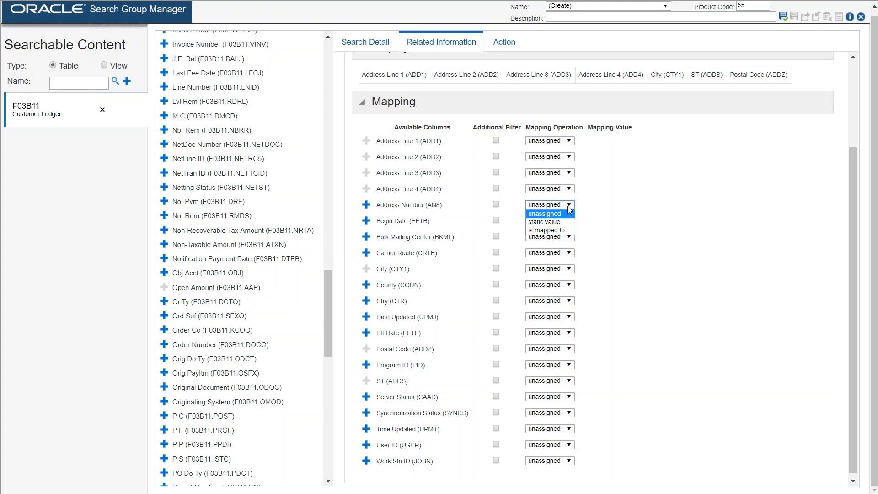
left_click(564, 234)
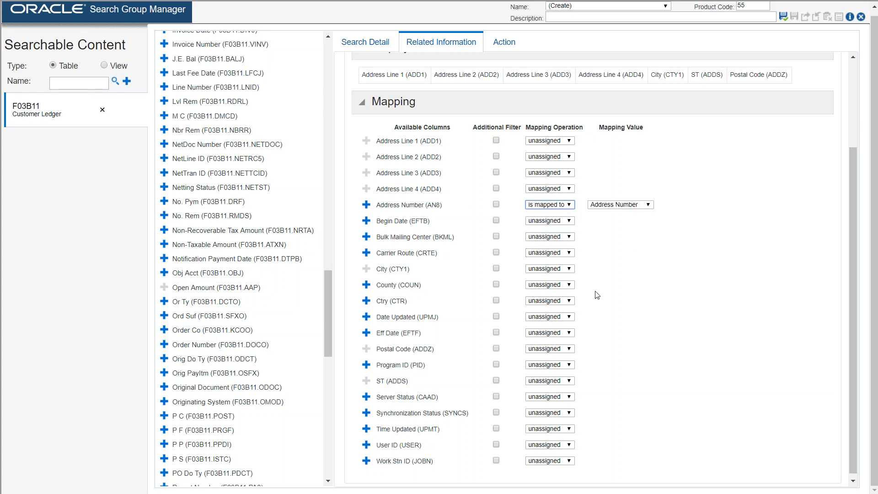
scroll(870, 132, "up", 2)
scroll(869, 86, "up", 3)
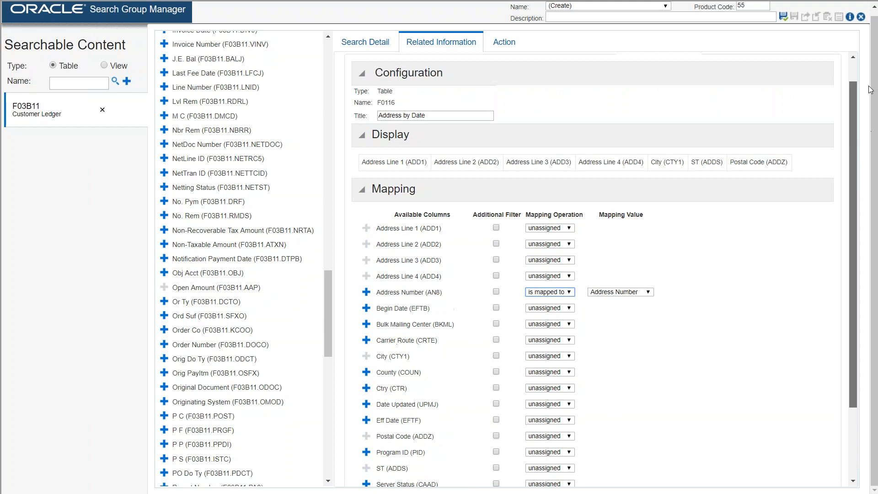
scroll(587, 165, "up", 1)
left_click(546, 71)
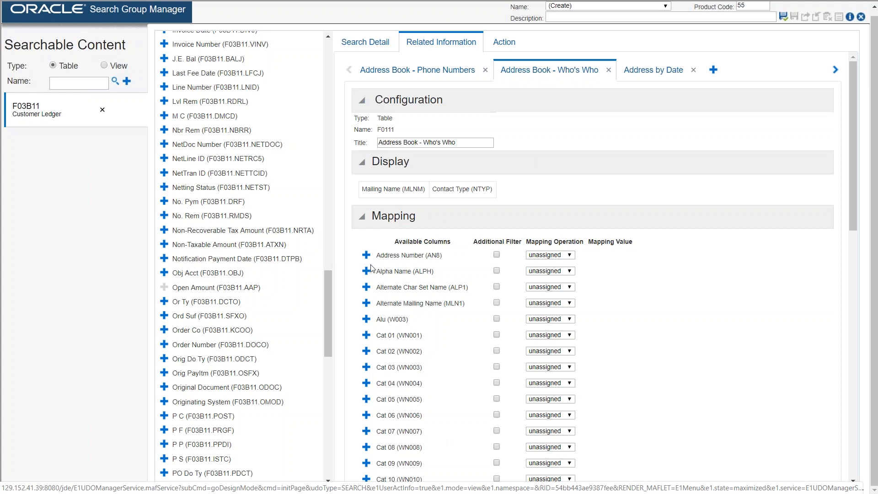
left_click(570, 256)
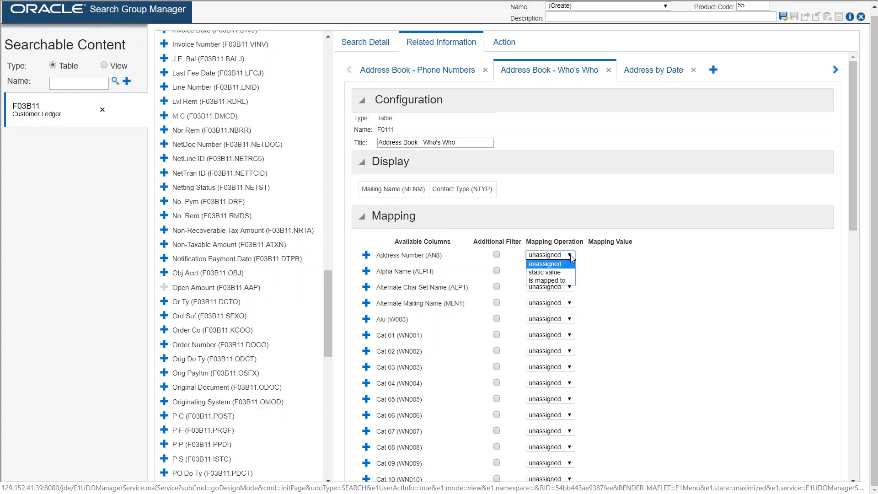
left_click(548, 280)
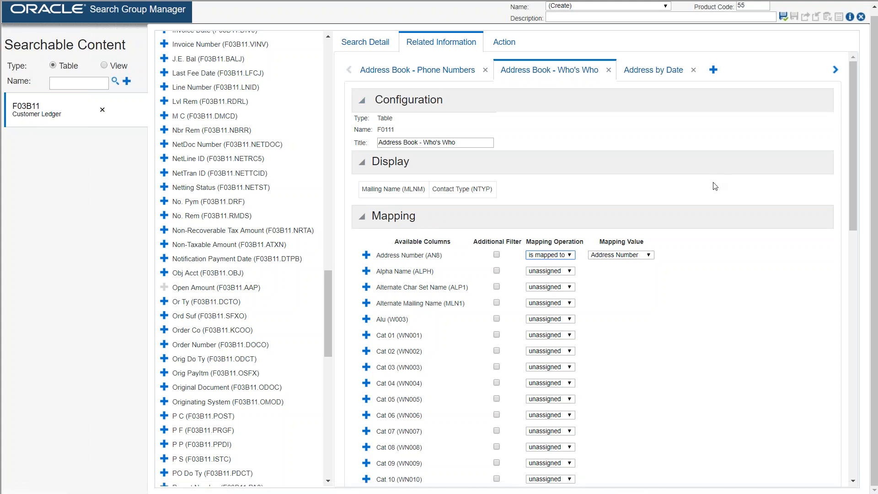
Step: Start adding an action to the search group, search applications for *Customer Ledger* and select P03B2002 (Customer Ledger Inquiry)
left_click(506, 46)
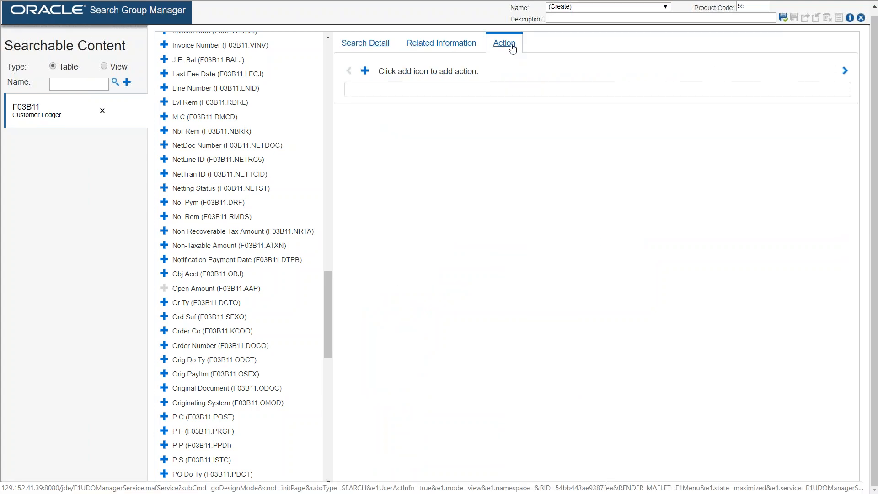
left_click(365, 71)
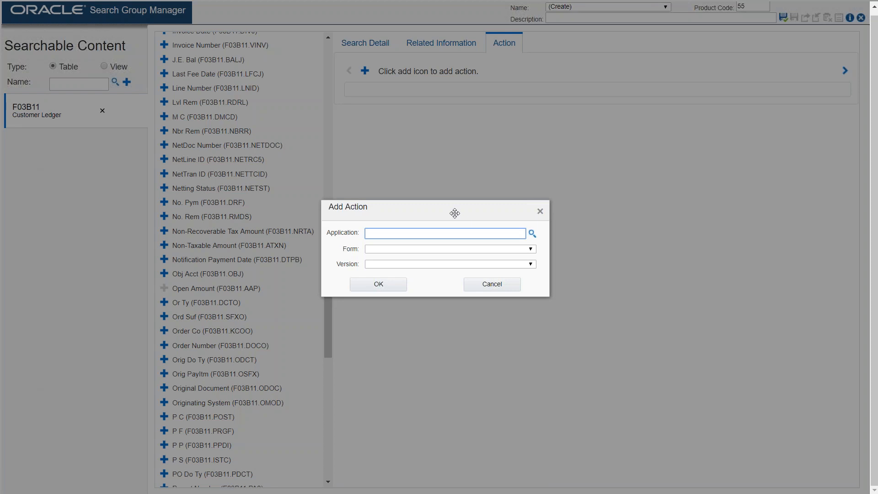
left_click(532, 234)
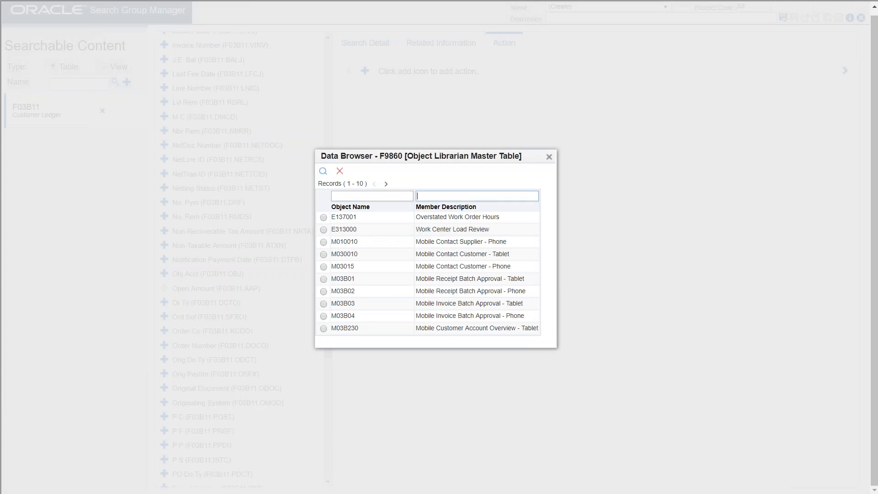
left_click(460, 195)
type("*Customer Ledger*")
left_click(324, 173)
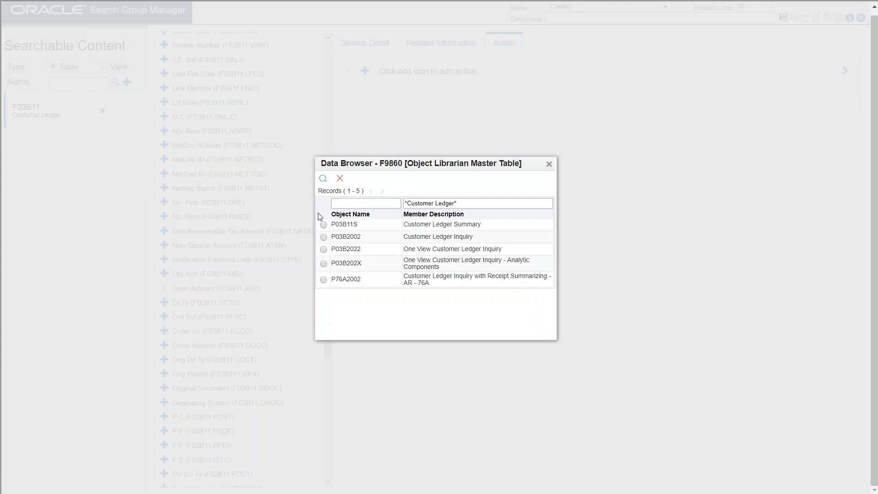
left_click(324, 237)
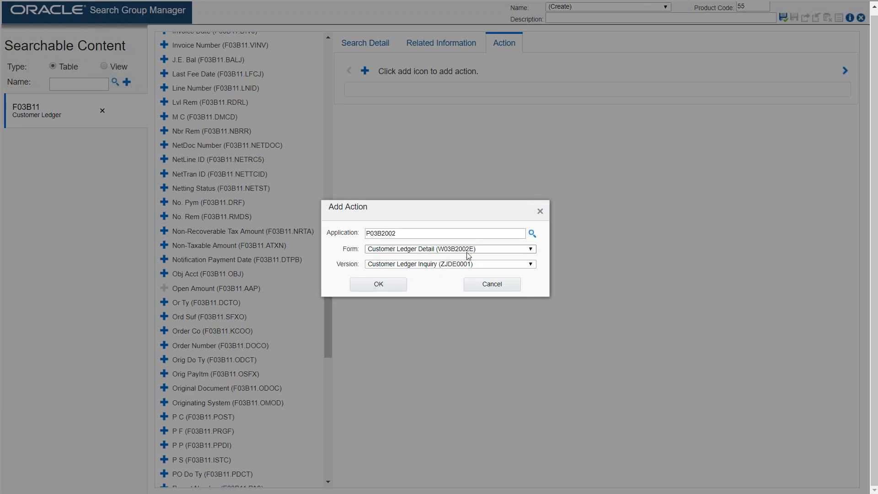
Step: Choose the form Work with Customer Ledger Inquiry (W03B2002A) and add the action
left_click(531, 250)
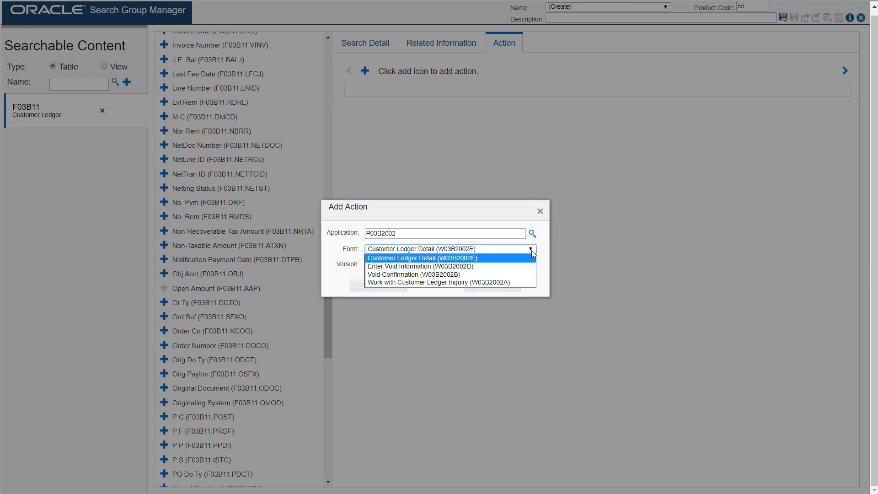
left_click(499, 283)
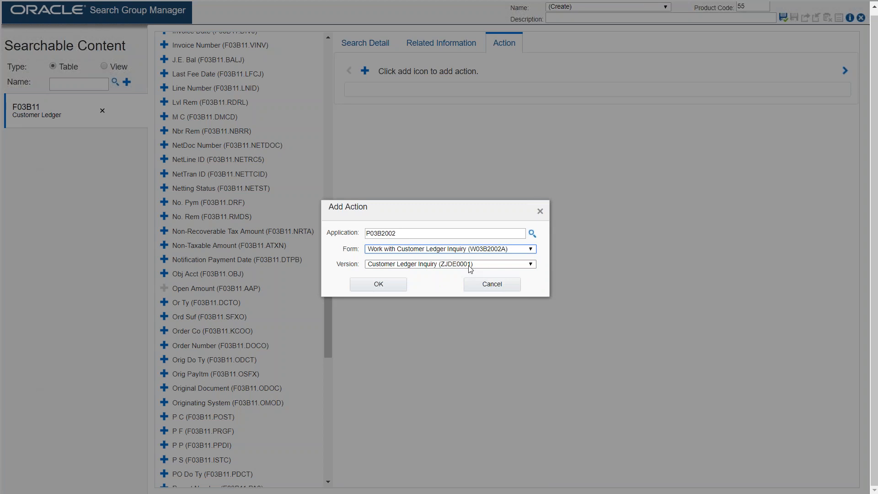
left_click(383, 288)
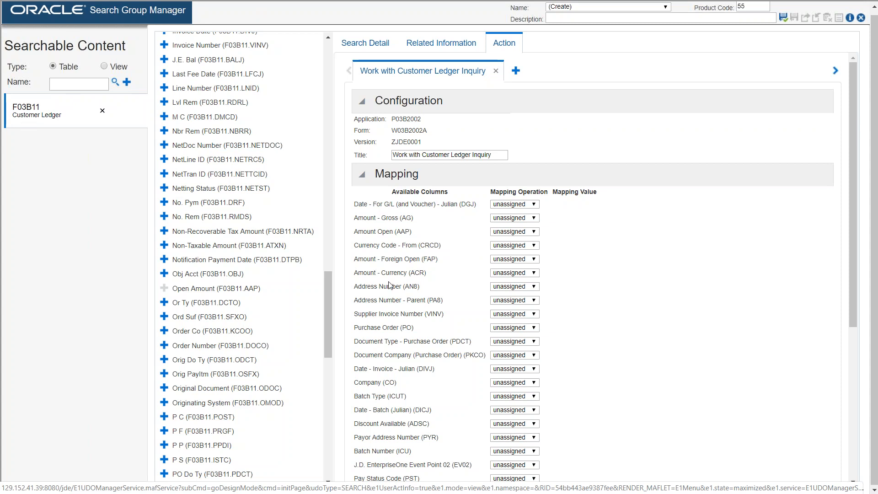
Step: Map the action's Address Number (AN8) to the search's Address Number
left_click(531, 286)
left_click(525, 313)
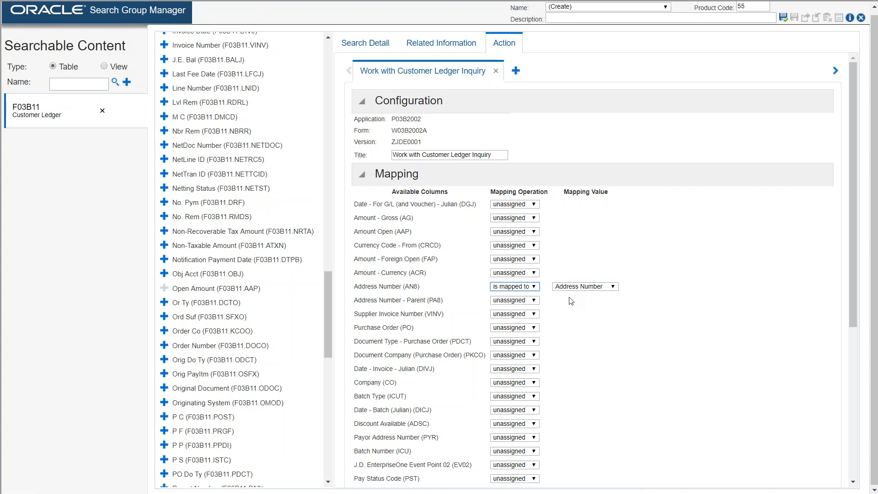
left_click_drag(875, 101, 875, 132)
mouse_move(854, 215)
left_mouse_down()
mouse_move(853, 432)
mouse_move(851, 221)
left_mouse_up()
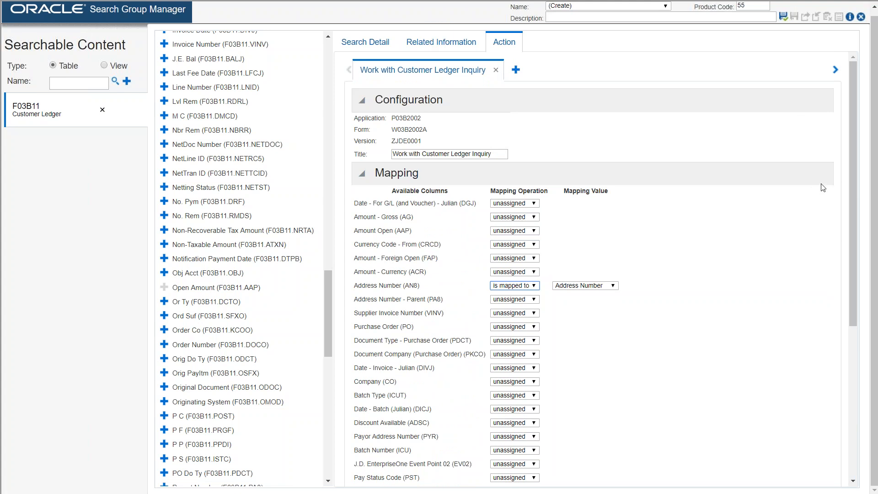
Step: Save the search group under the name Webcast and close the Search Group Manager
left_click(784, 19)
type("Webcast")
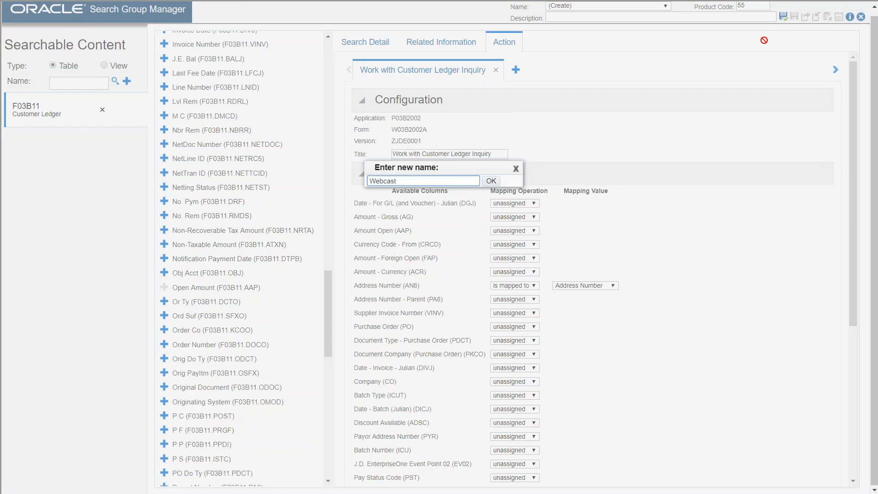
left_click(491, 182)
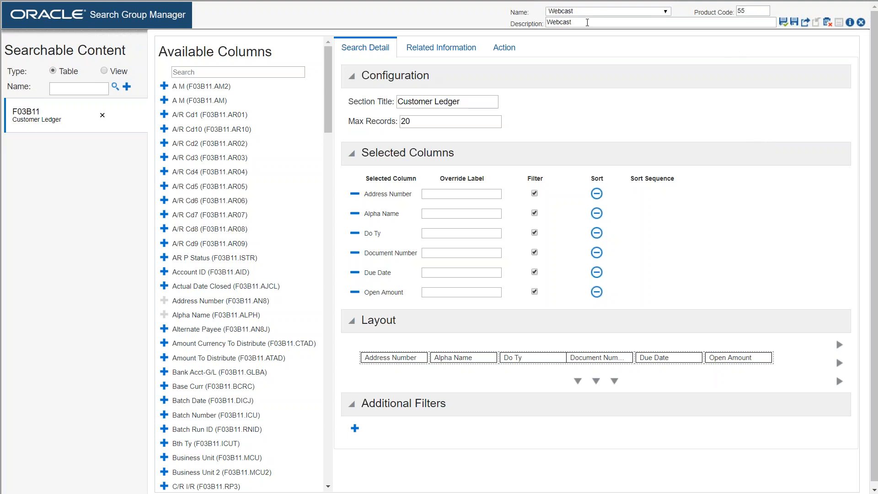
left_click(860, 23)
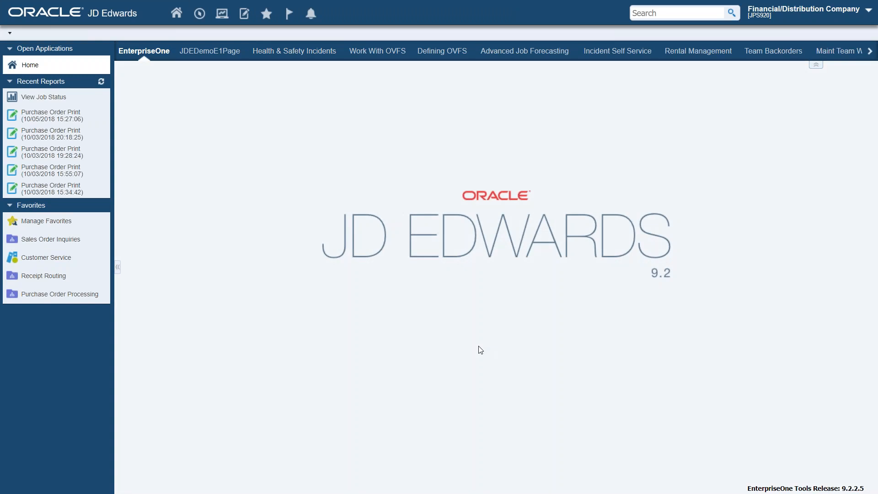
Step: Search for Capital using the Webcast search group
left_click(669, 14)
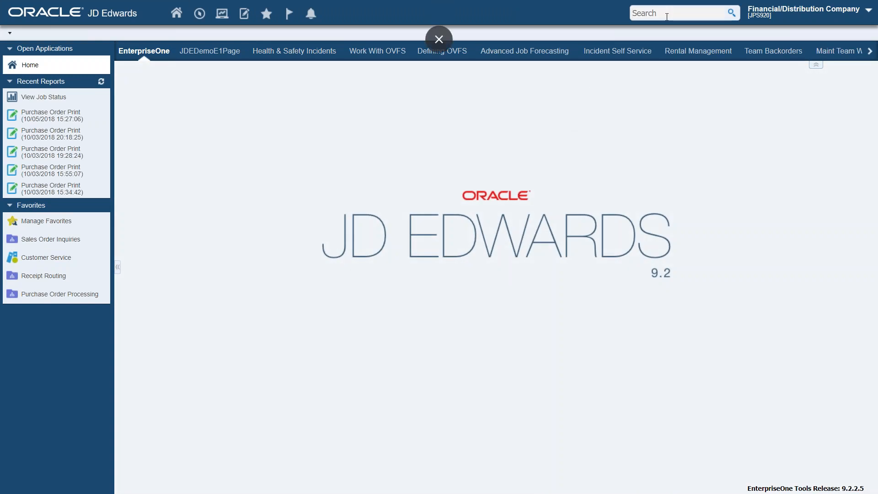
type("Capital")
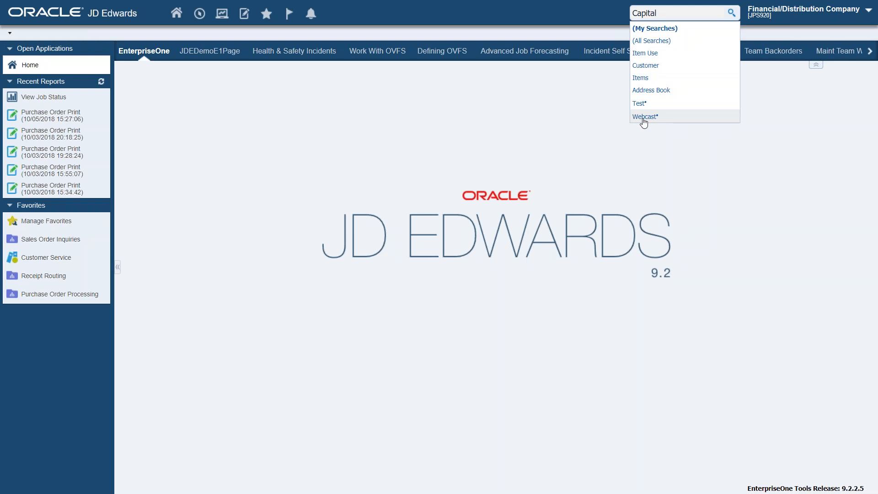
left_click(644, 117)
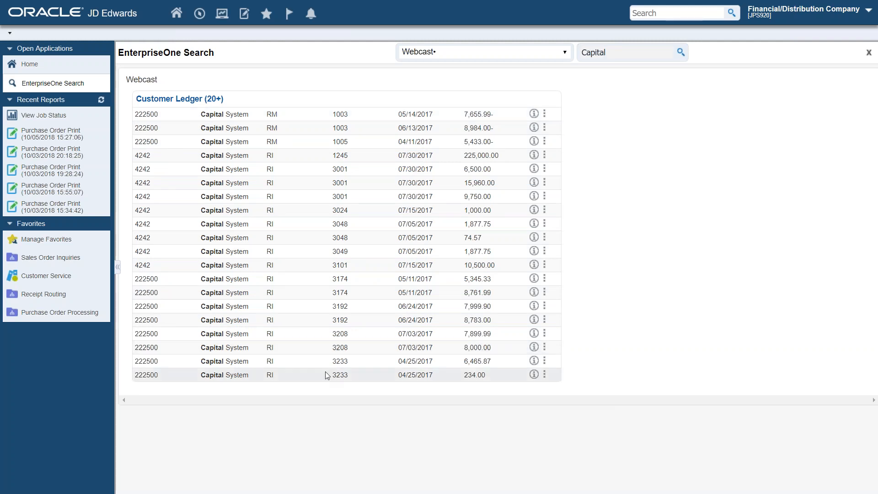
Step: Replace the search text with document number 3233 and run the Webcast search
left_click(615, 54)
key("BackSpace")
key("BackSpace")
key("BackSpace")
key("BackSpace")
key("BackSpace")
key("BackSpace")
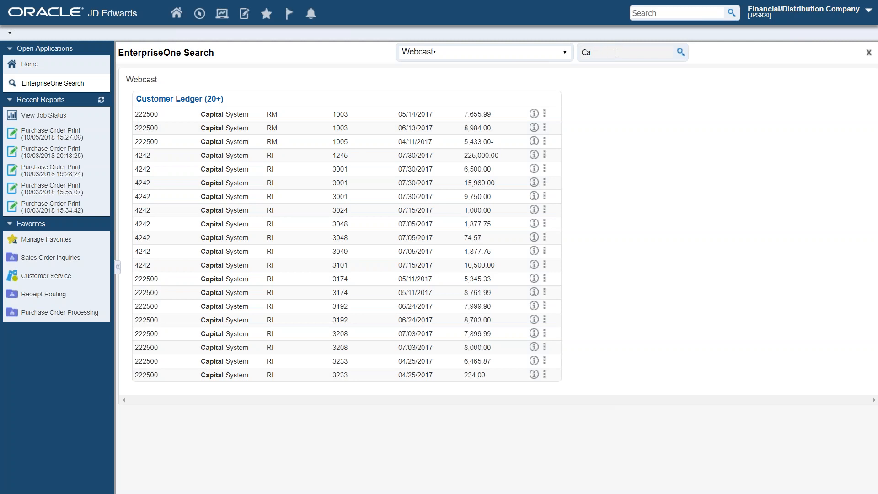
type("3233")
key("Return")
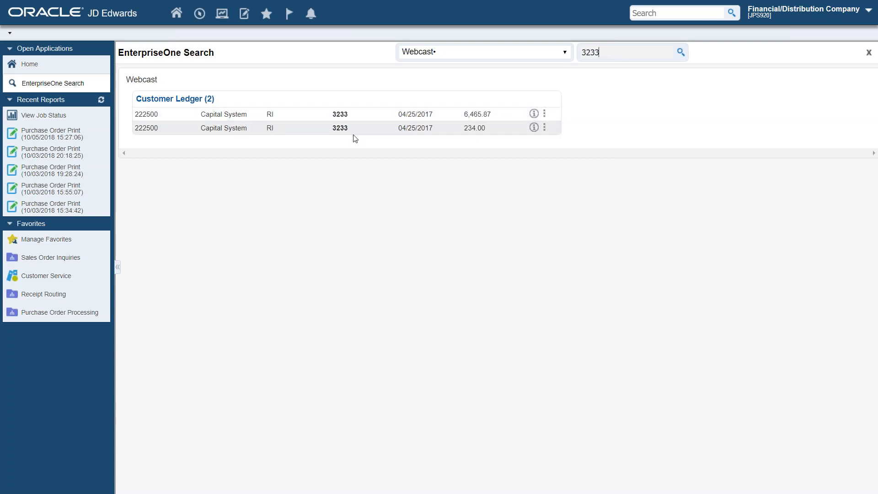
Step: Run the Webcast search for 250 and examine the open amounts in the results
left_click_drag(606, 50, 552, 50)
type("250")
key("Return")
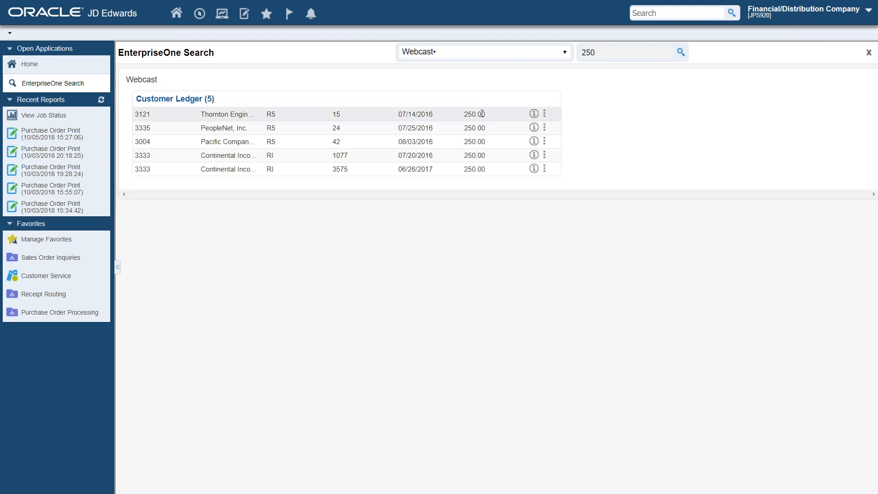
left_click_drag(484, 115, 478, 152)
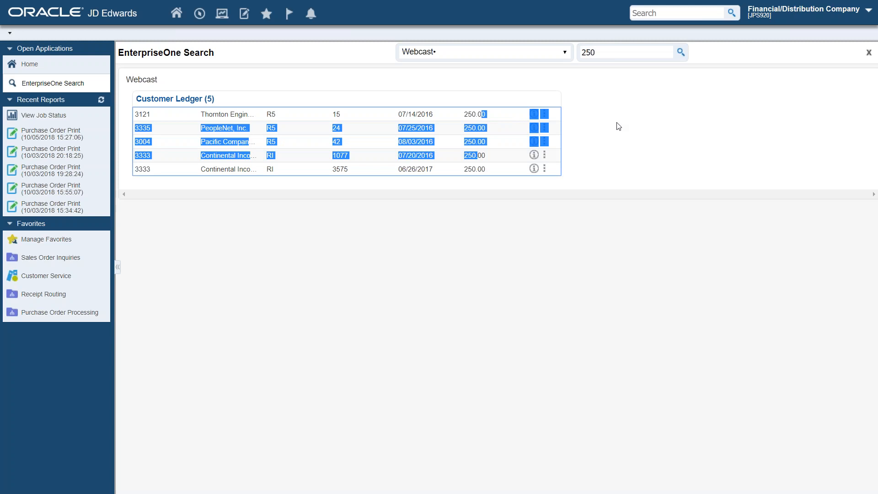
left_click(680, 54)
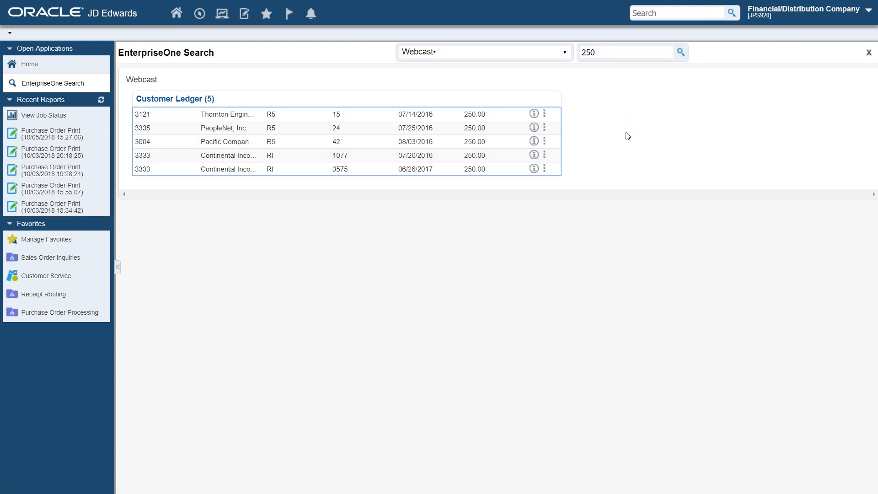
Step: Run the Webcast search for the document type RU
double_click(606, 51)
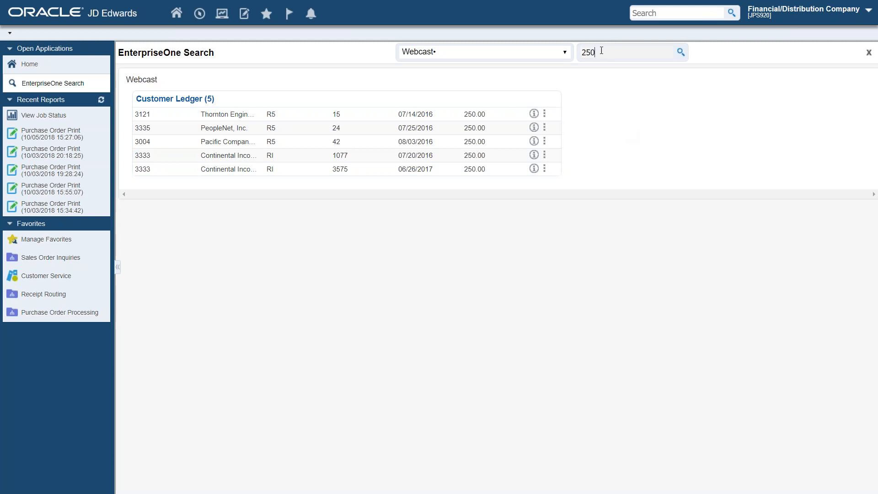
type("RU")
key("Return")
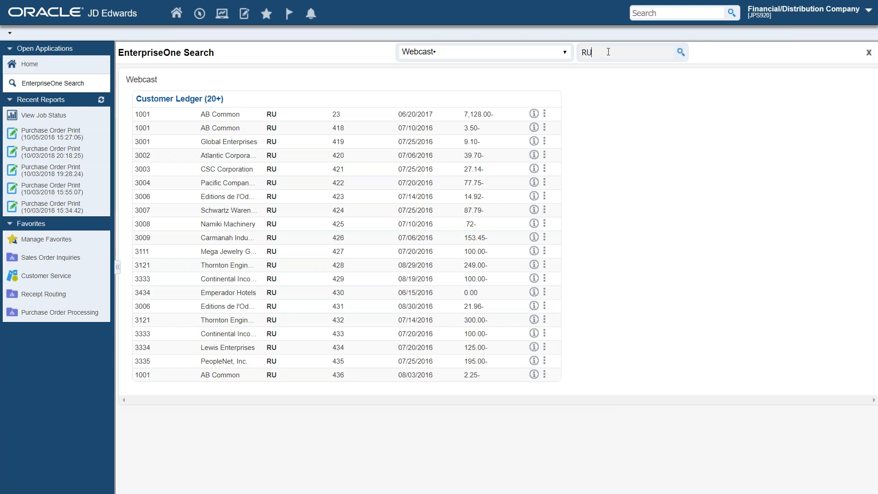
Step: Run the Webcast search for the open amount 225000.00
key("BackSpace")
type("22")
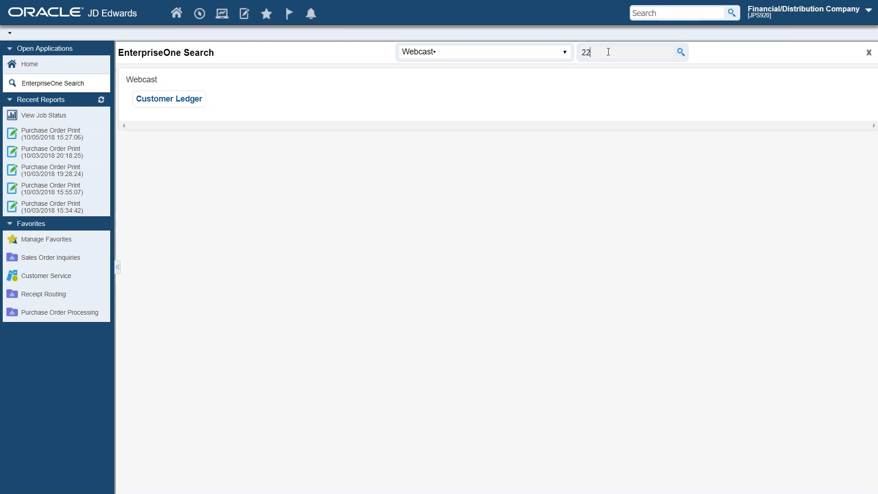
type("500010000.00")
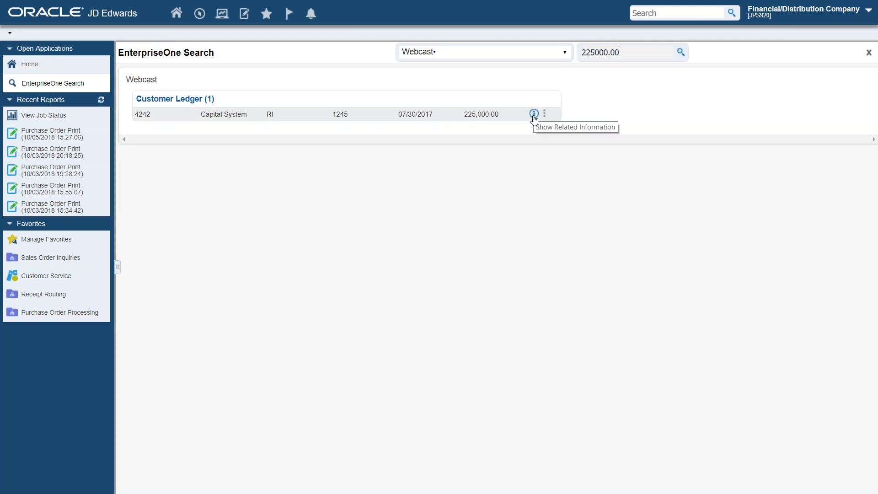
Step: Review the phone numbers, Who's Who and Address by Date related information for the Capital System result, and close it
left_click(533, 114)
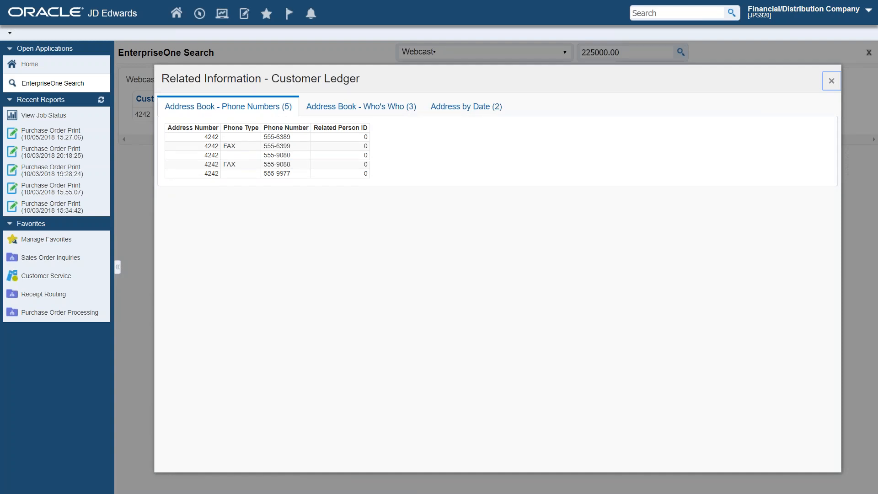
left_click(365, 108)
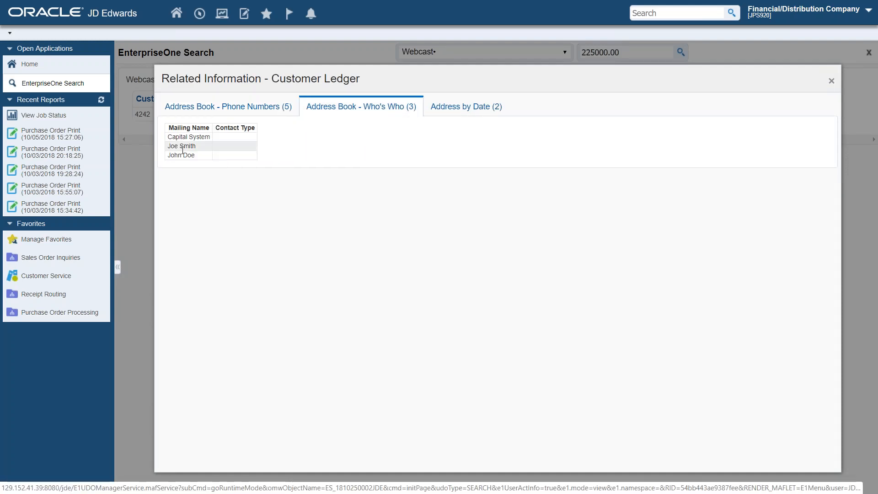
left_click(452, 113)
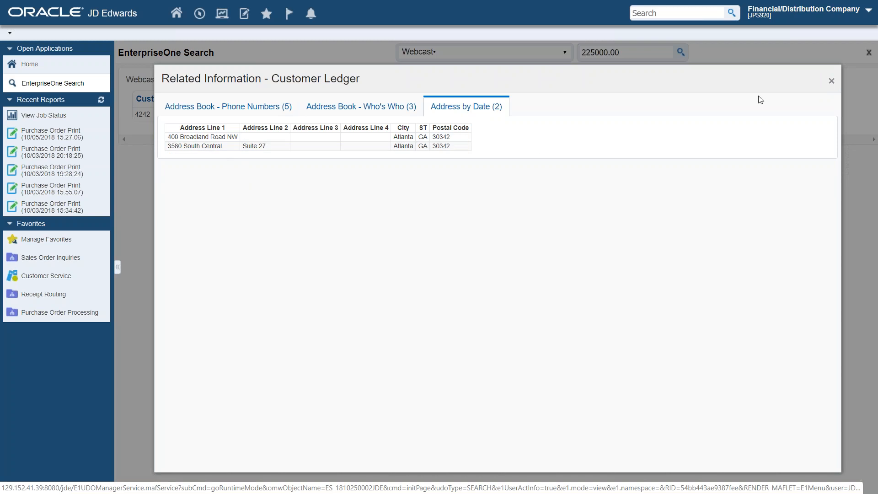
left_click(831, 82)
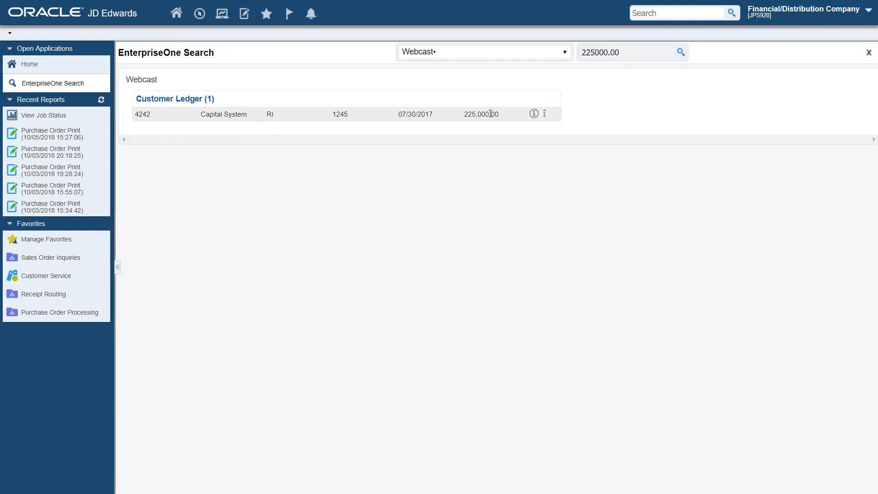
Step: Open Work with Customer Ledger Inquiry from the Capital System result's actions, and close the form and the search page
left_click(545, 116)
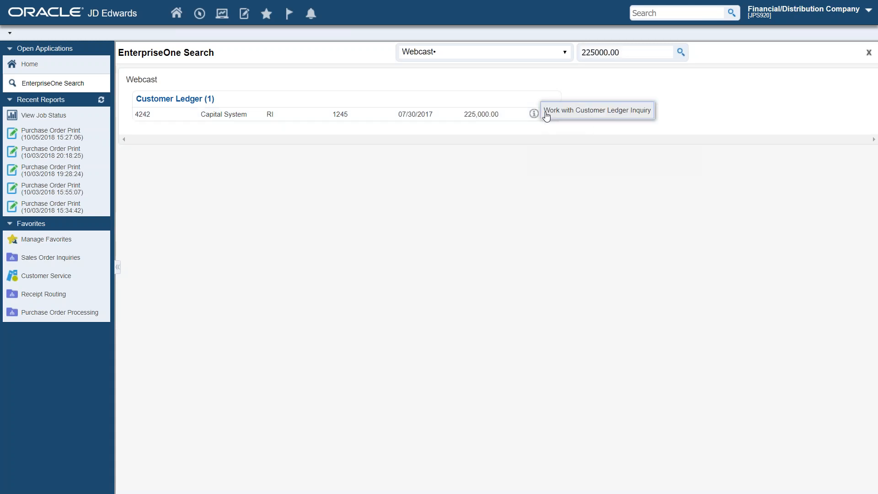
left_click(574, 114)
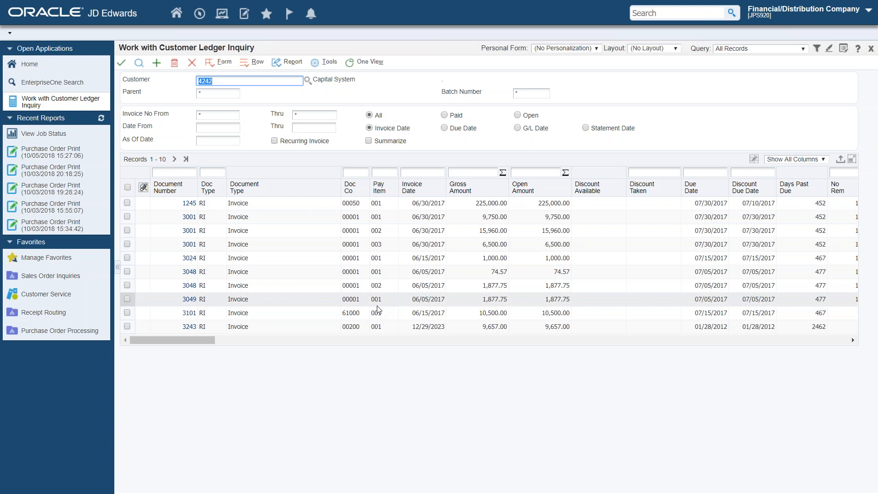
left_click(192, 66)
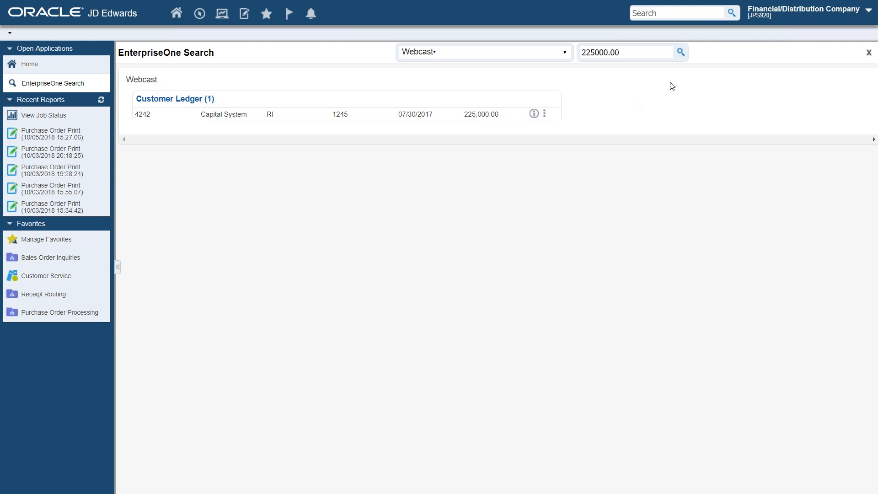
left_click(868, 54)
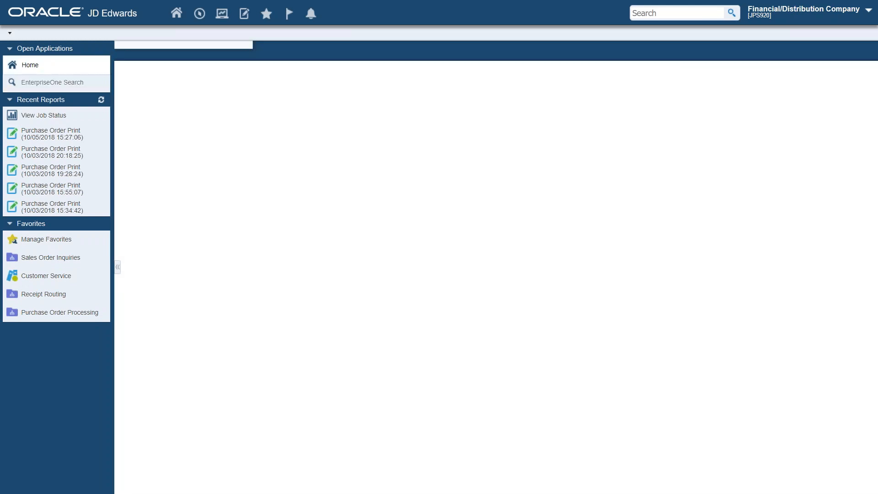
Step: Search for Capital across (All Searches)
left_click(678, 13)
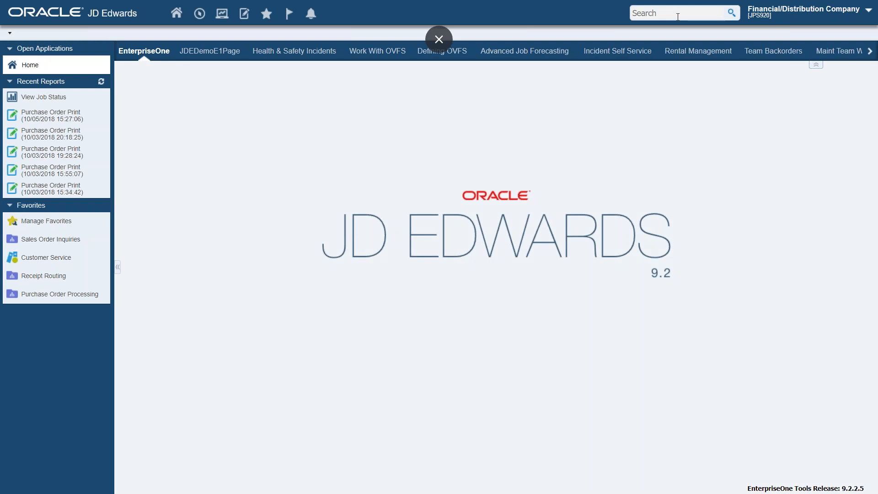
type("Capita")
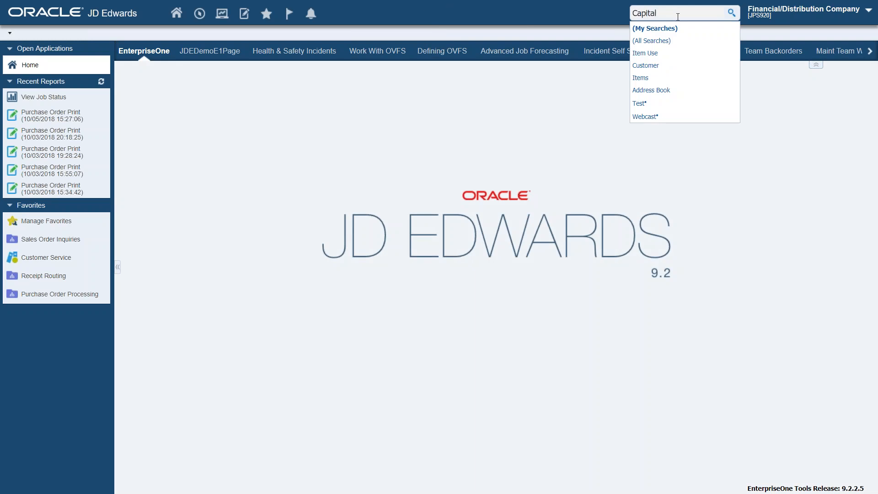
type("l")
left_click(650, 42)
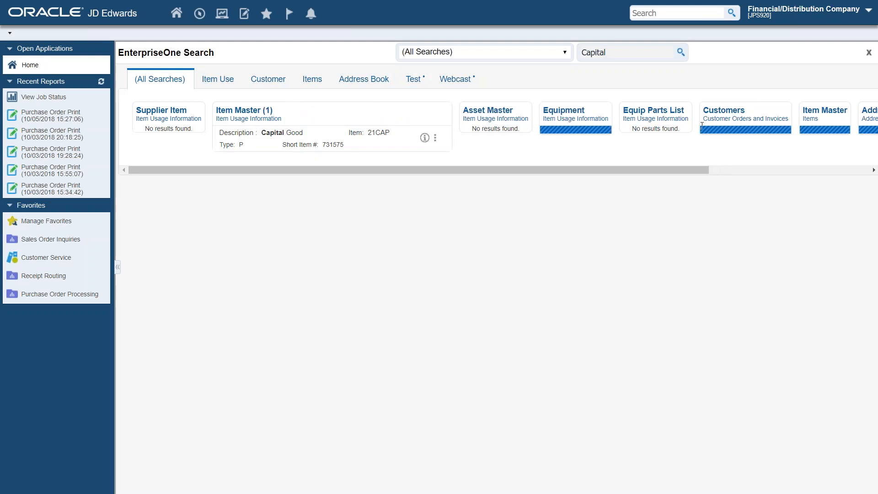
Step: Review the item locations and bills of material related information for the Capital Good item, and close it
left_click_drag(317, 483, 590, 493)
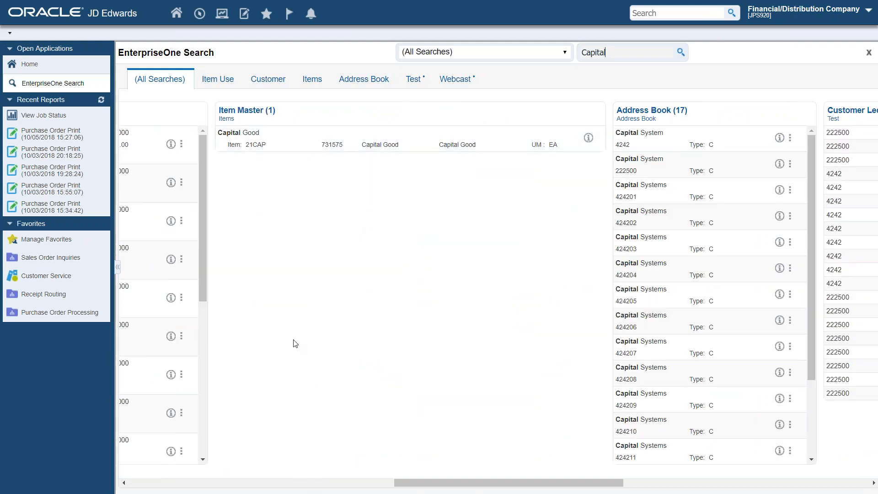
left_click(589, 138)
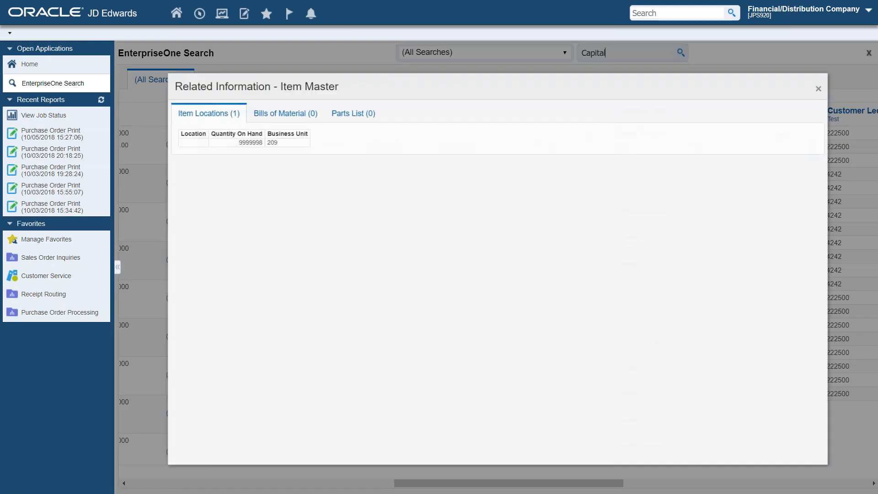
left_click(270, 107)
left_click(831, 82)
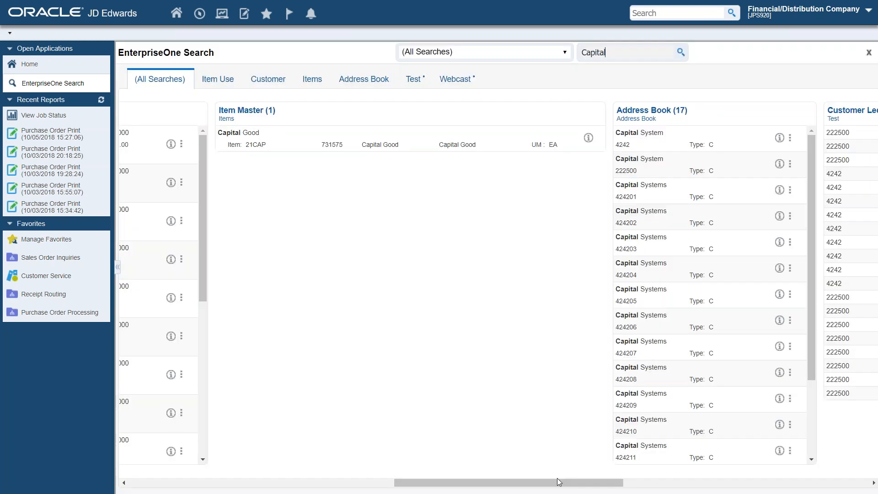
Step: Run the all-searches query for Pedal
left_click_drag(557, 479, 297, 475)
type("Pedal")
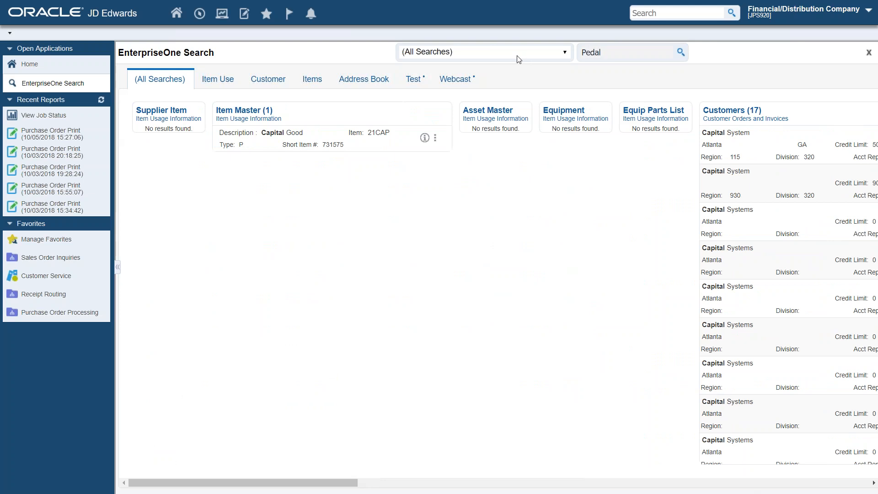
key("Return")
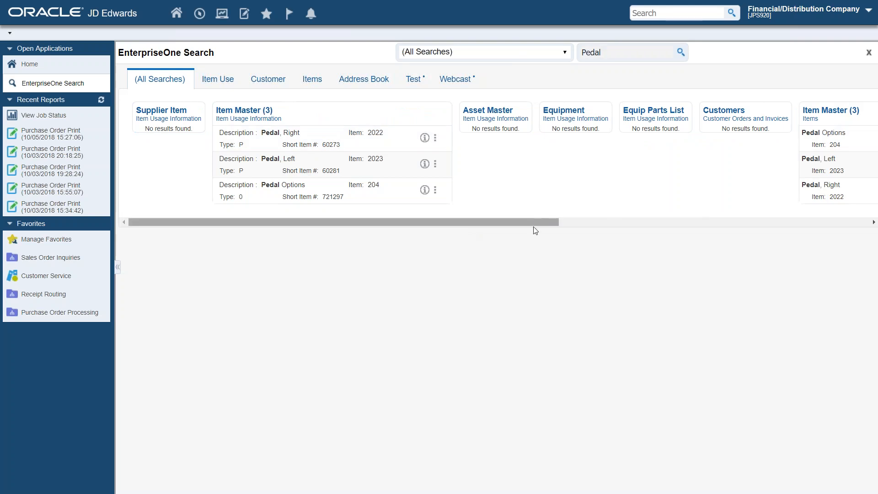
Step: View the related information for the Pedal Options item in the Items search group, and close it
left_click_drag(546, 218, 819, 224)
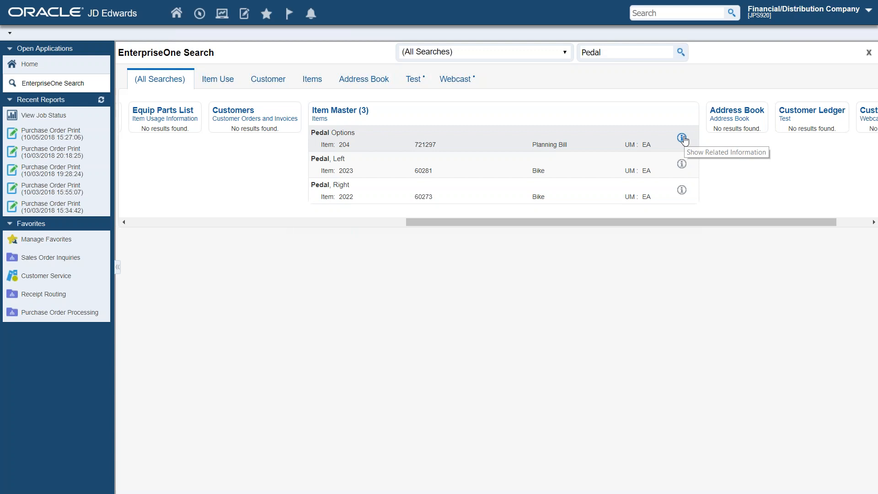
left_click(682, 138)
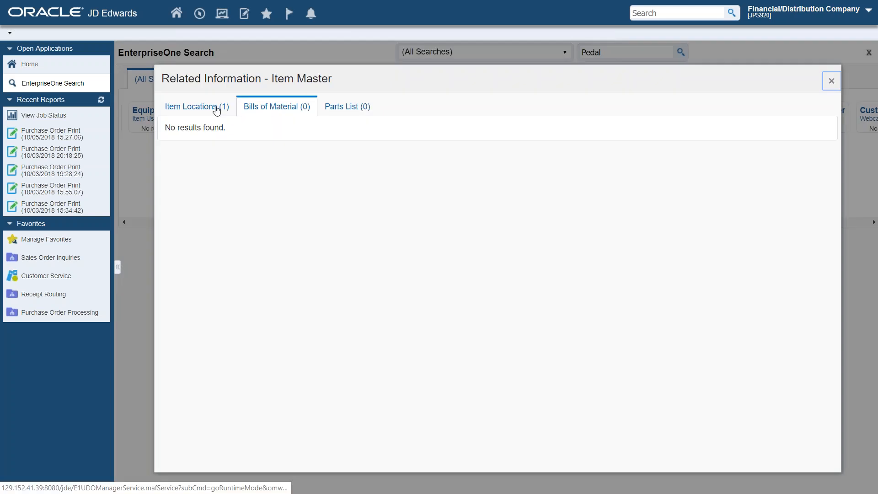
left_click(831, 80)
left_click_drag(758, 223, 532, 243)
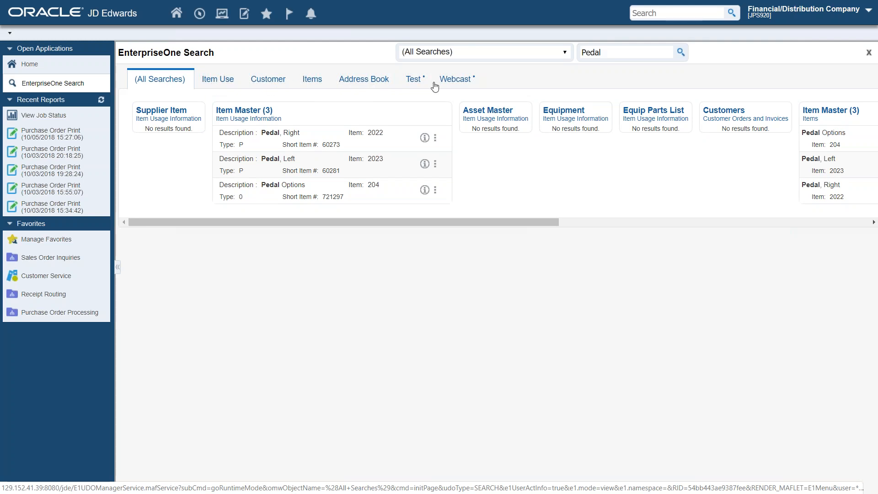
Step: Replace the search term with Capital and rerun the query across all searches
left_click_drag(618, 53, 553, 57)
type("Capu")
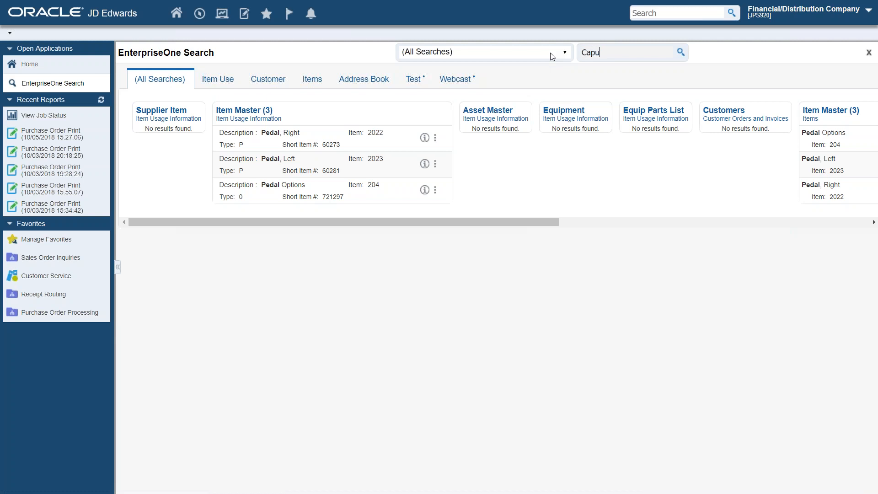
key("BackSpace")
type("i")
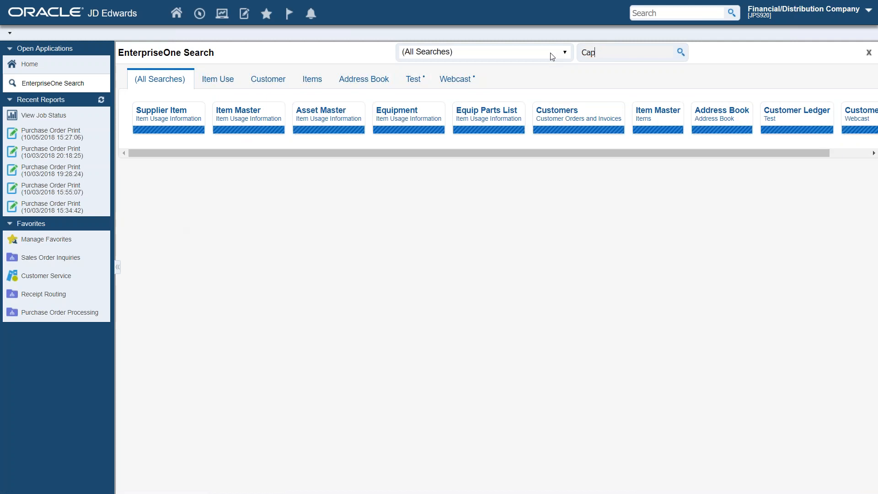
type("tal")
left_click(681, 53)
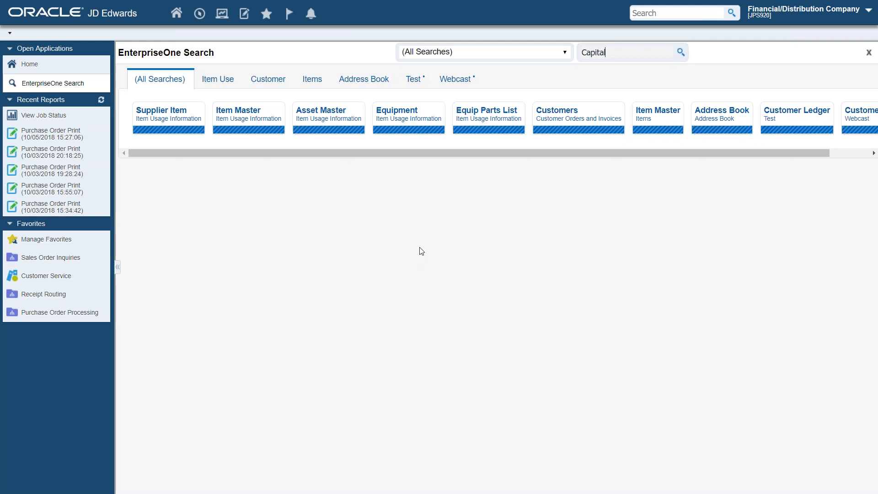
Step: Show the Webcast group's results for Capital, and close the EnterpriseOne Search page
left_click(457, 80)
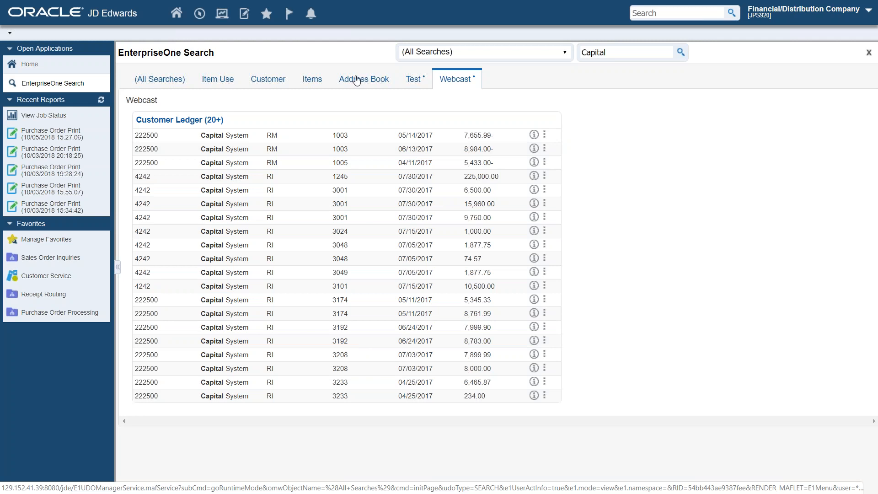
left_click(869, 57)
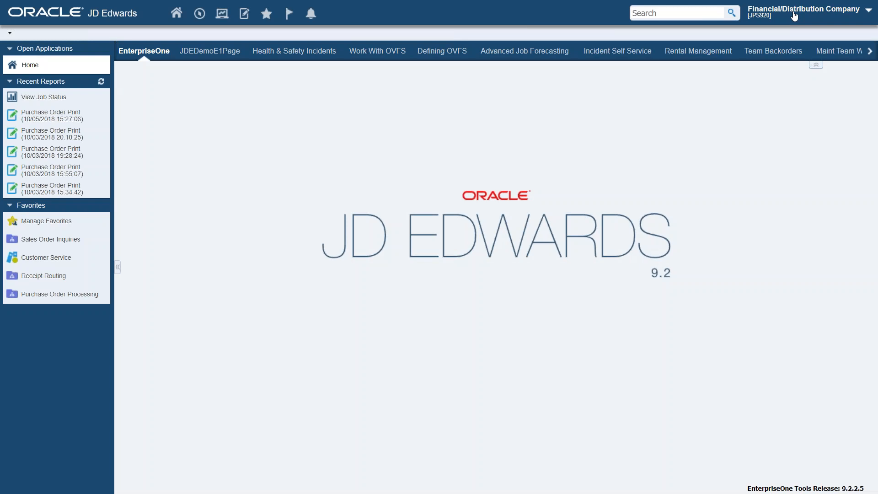
Step: Look up Search Groups under Manage Content in the user's personalization options, and close the list
left_click(794, 16)
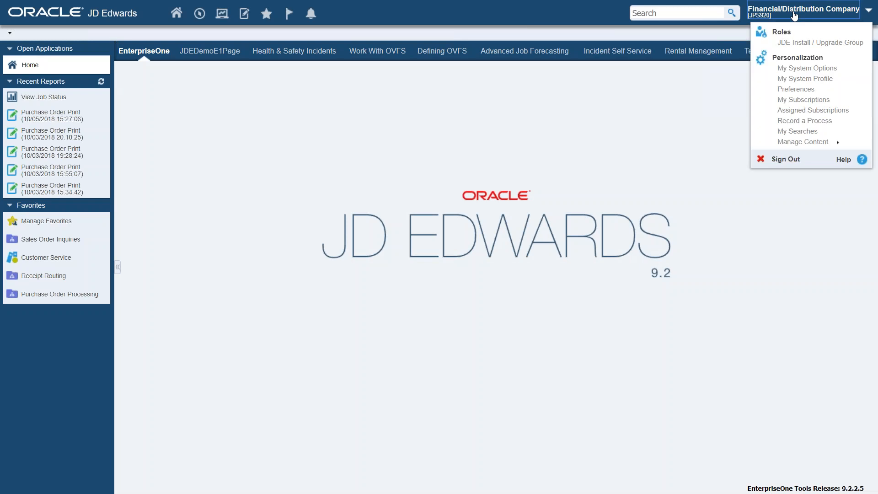
left_click(797, 144)
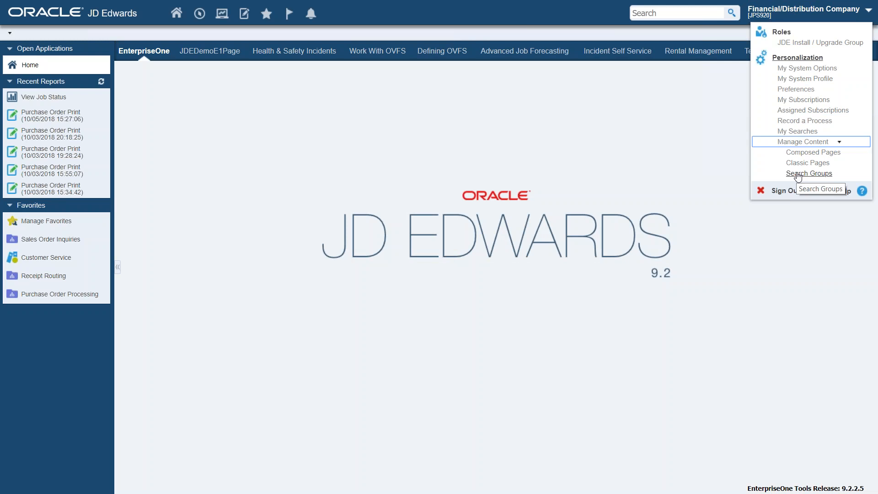
left_click(800, 15)
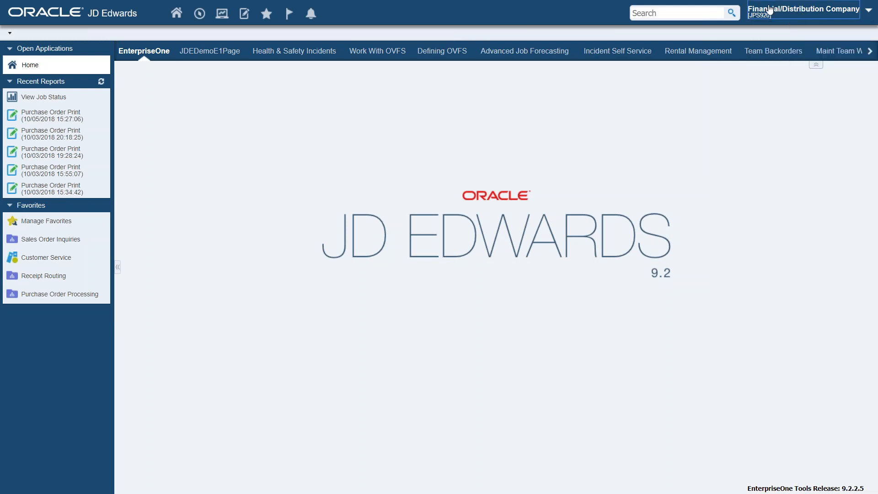
Step: Restore the EnterpriseOne Menus > Foundation Systems > Address Book > Daily Processing path from the breadcrumb history
left_click(10, 34)
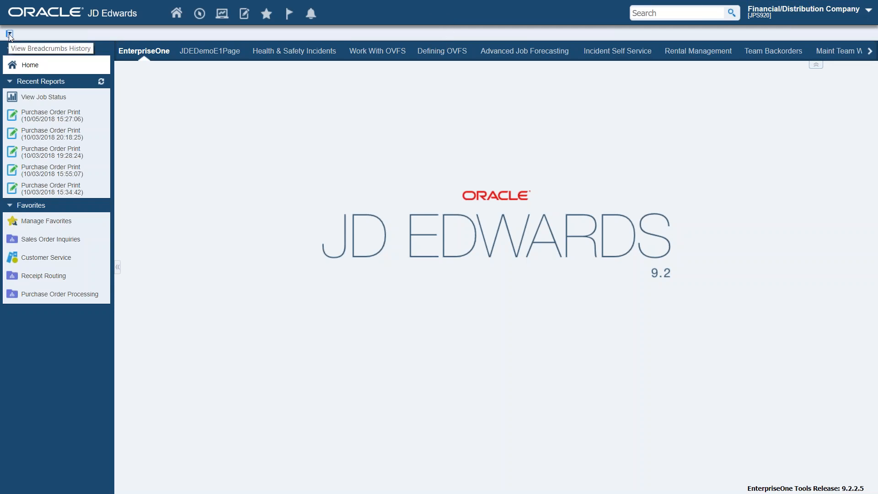
left_click(10, 35)
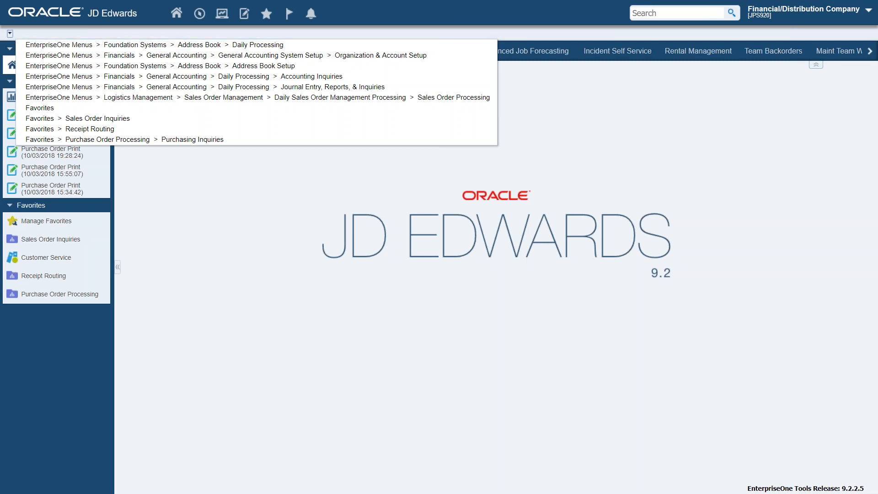
left_click(144, 46)
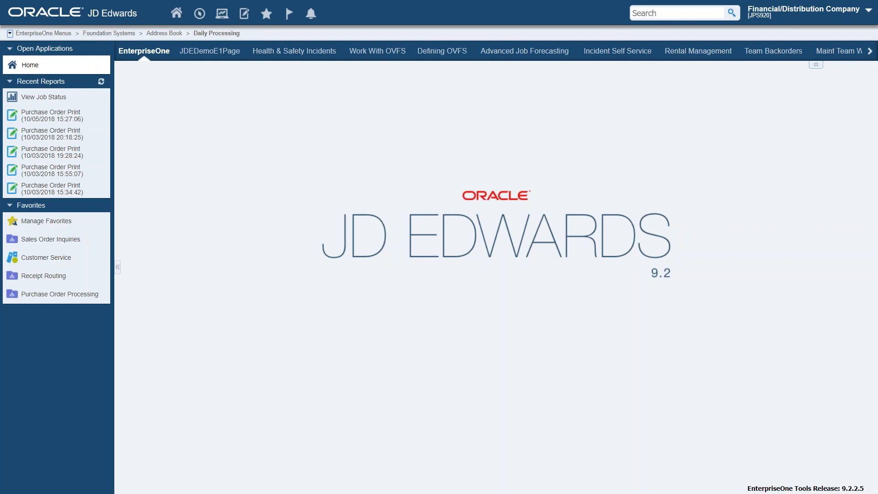
Step: Open Customer Ledger Inquiry from Financials > Accounts Receivable > Daily Processing > Customer Invoice Entry
left_click(44, 33)
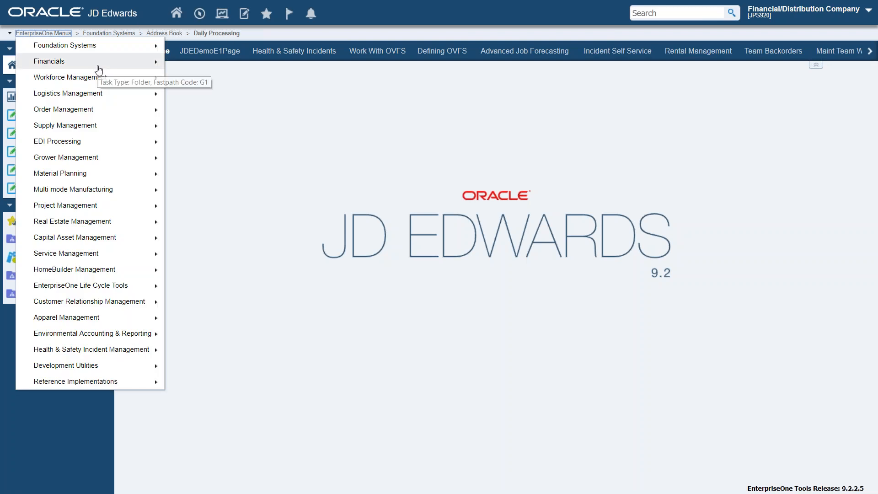
left_click(148, 67)
left_click(221, 66)
left_click_drag(306, 63, 284, 62)
left_click(309, 65)
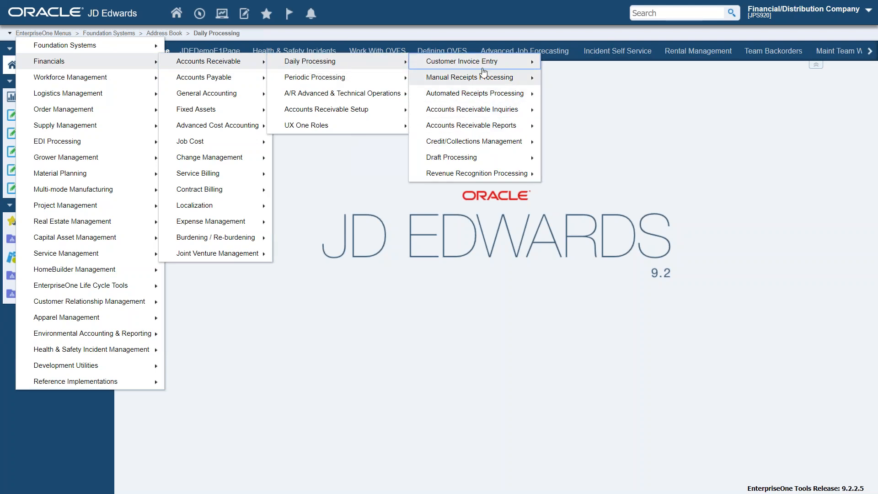
mouse_move(484, 67)
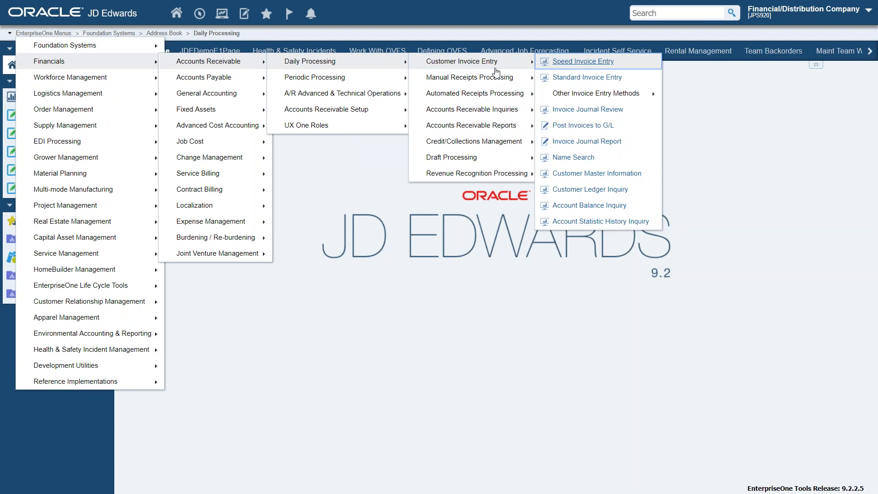
left_click(601, 193)
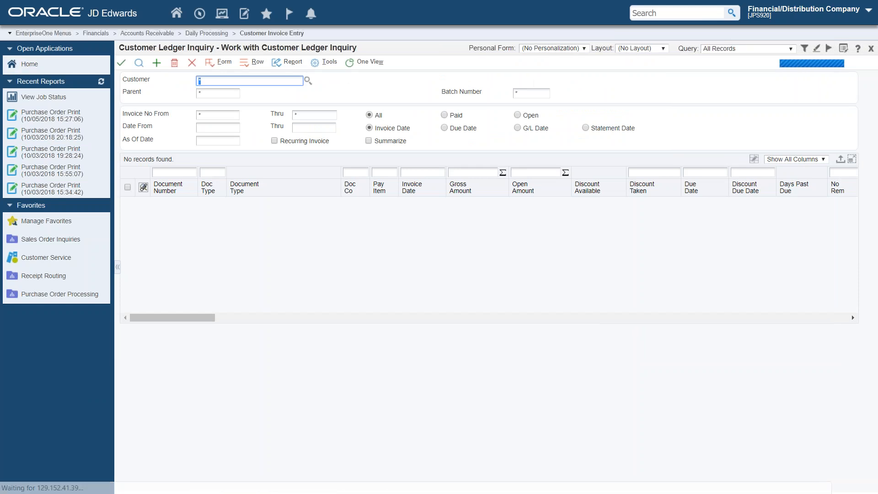
Step: View the About information of the Work with Customer Ledger Inquiry form, and close the form
left_click(858, 51)
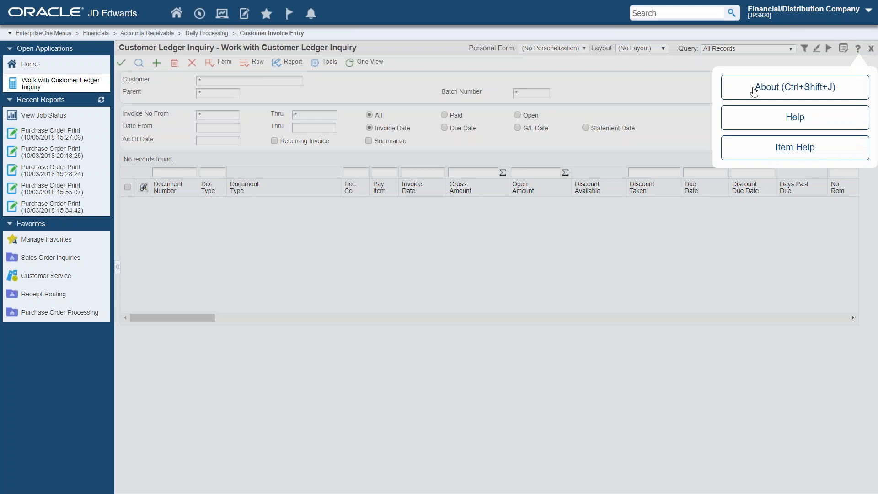
left_click(754, 91)
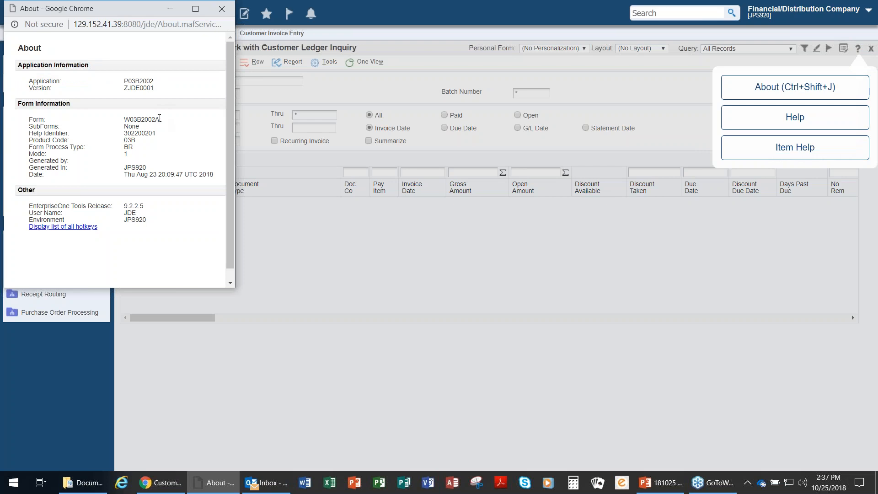
left_click(221, 9)
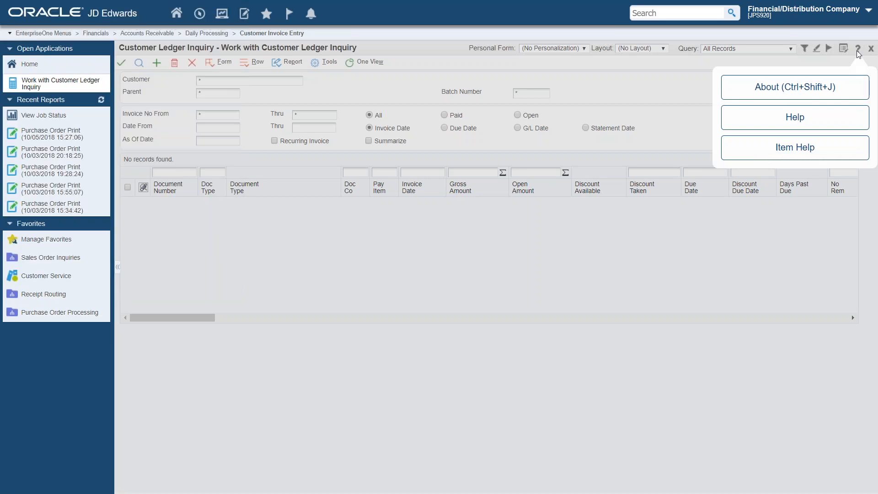
left_click(166, 61)
left_click(193, 64)
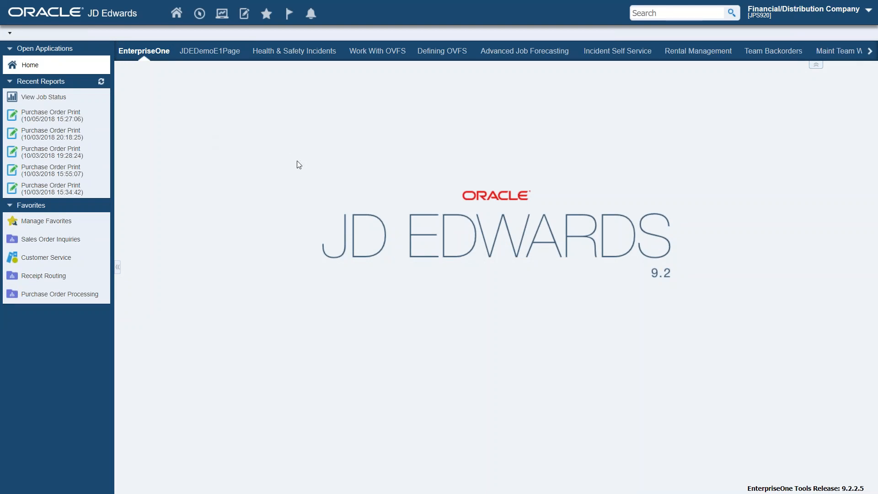
Step: Sign out of JD Edwards and leave the browser's full-screen view
left_click(804, 15)
left_click(778, 190)
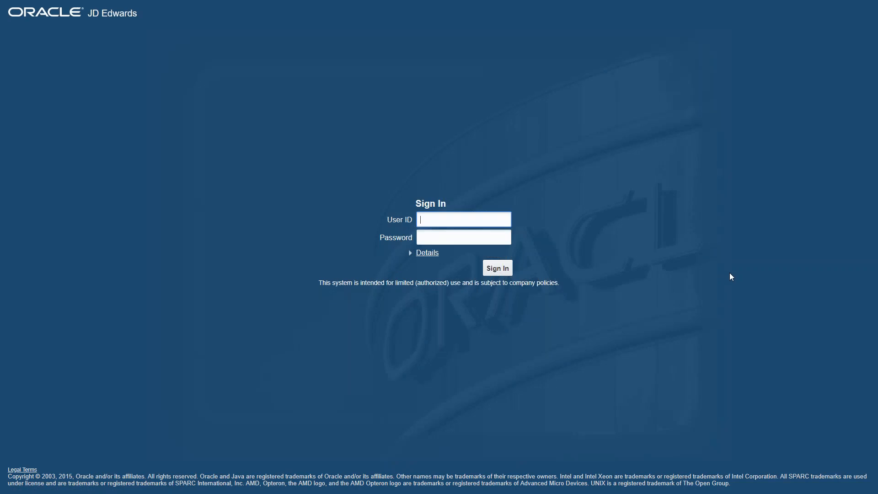
key("F11")
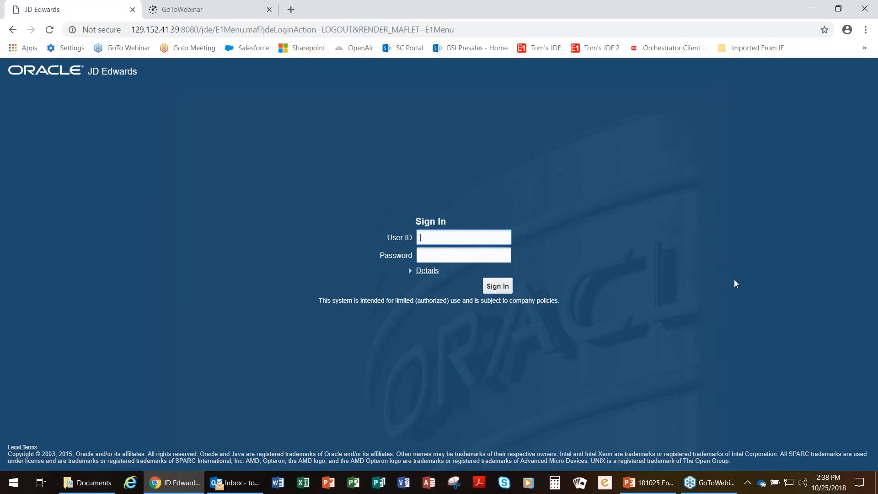
Step: Switch to PowerPoint, start the slide show from the Demonstration slide, and advance to the And Thinking Ahead slide
key("alt+Tab")
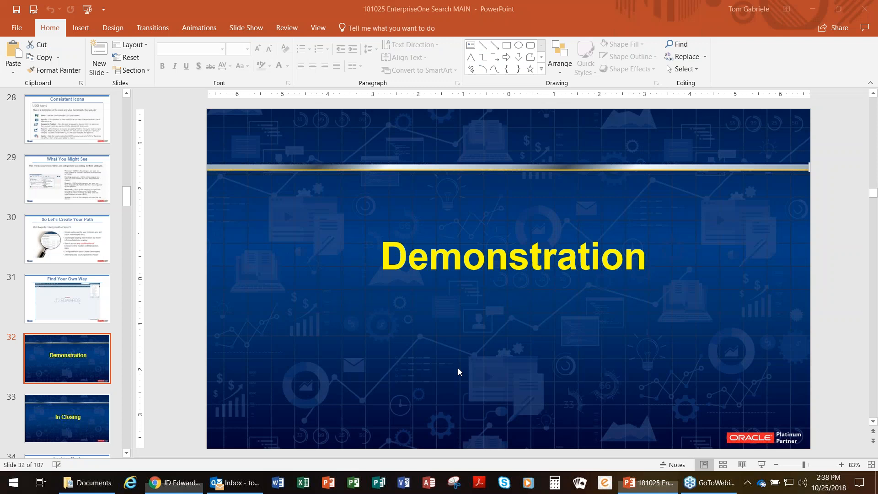
left_click(761, 464)
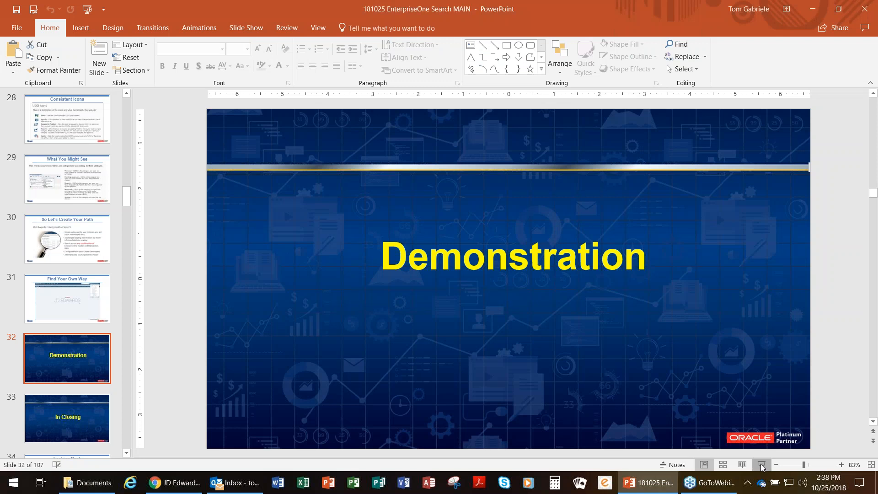
left_click(761, 465)
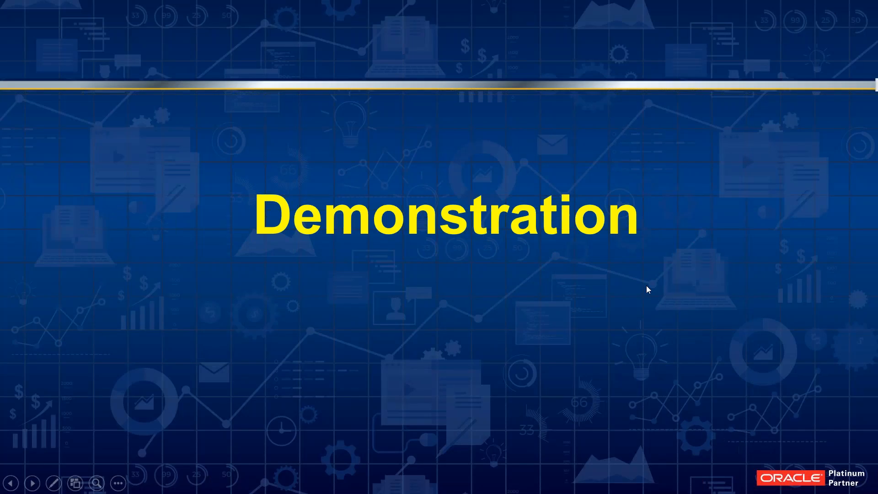
left_click(647, 286)
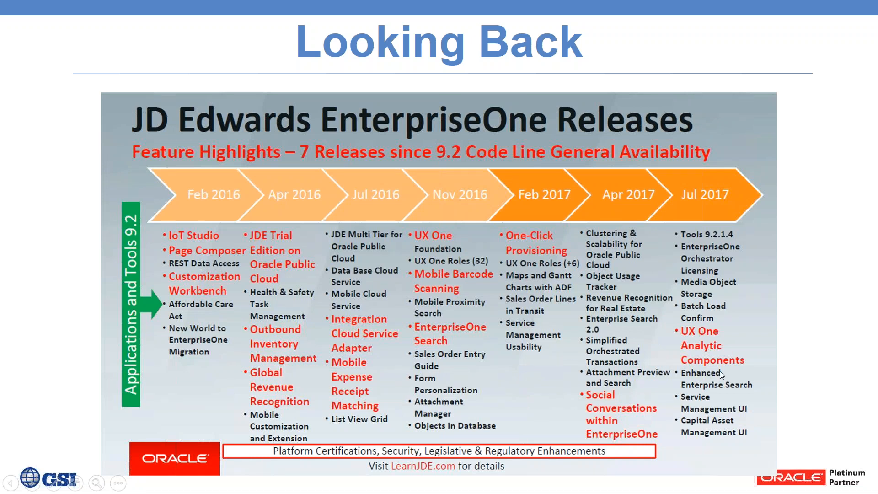
left_click(816, 237)
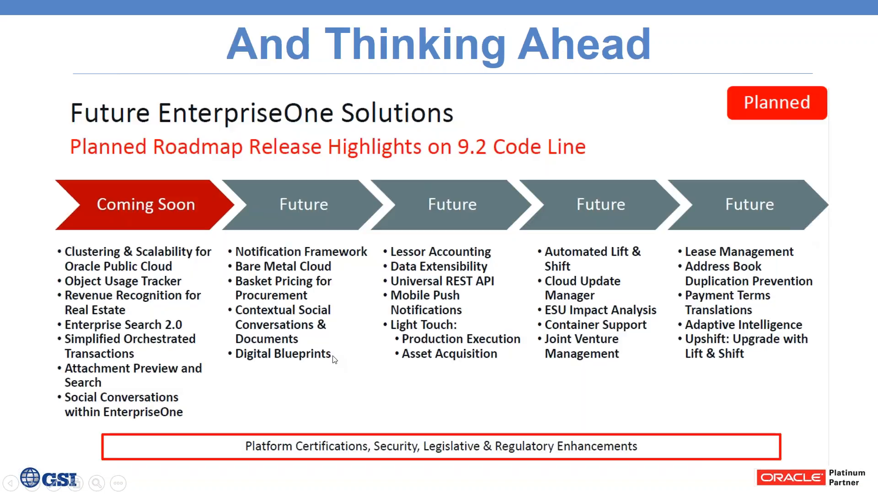